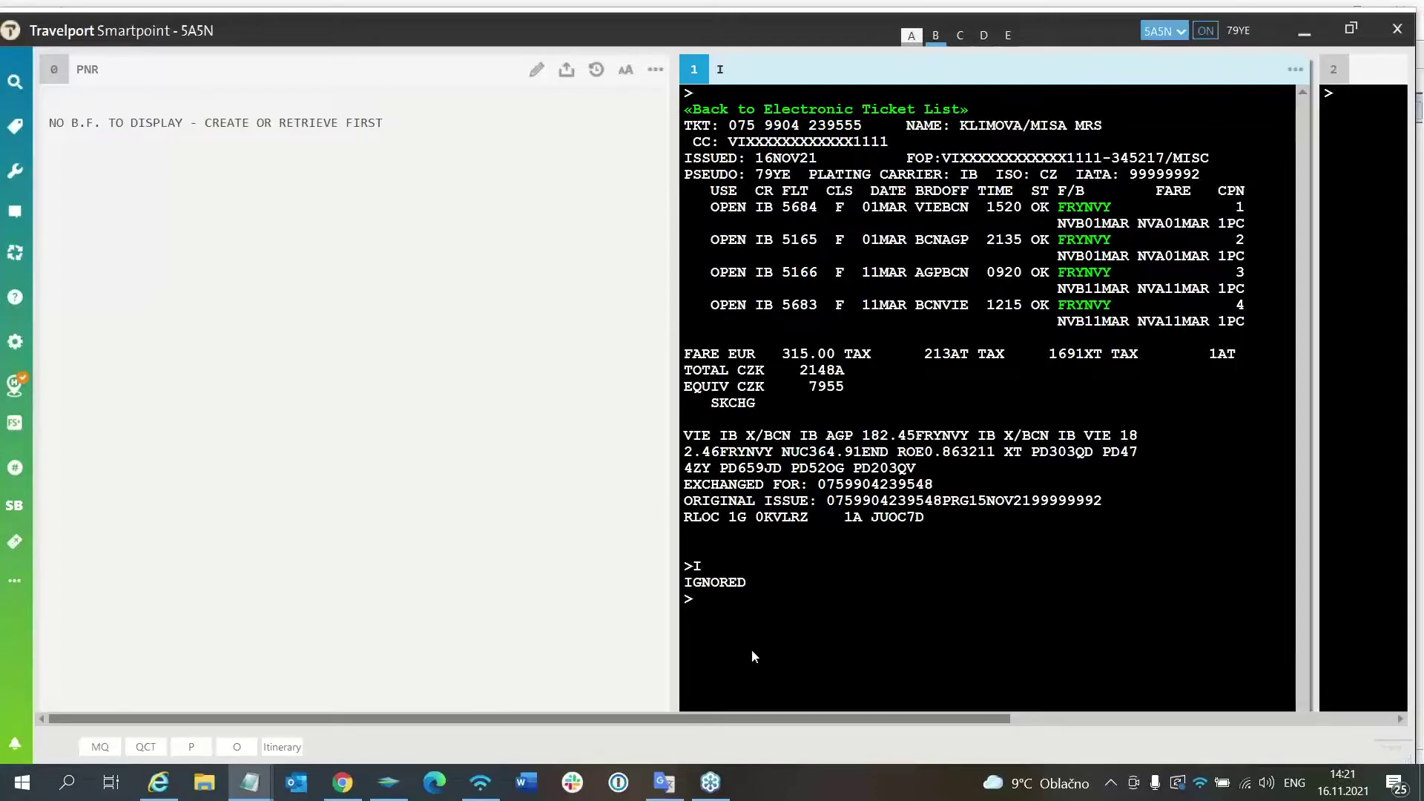
pyautogui.click(695, 598)
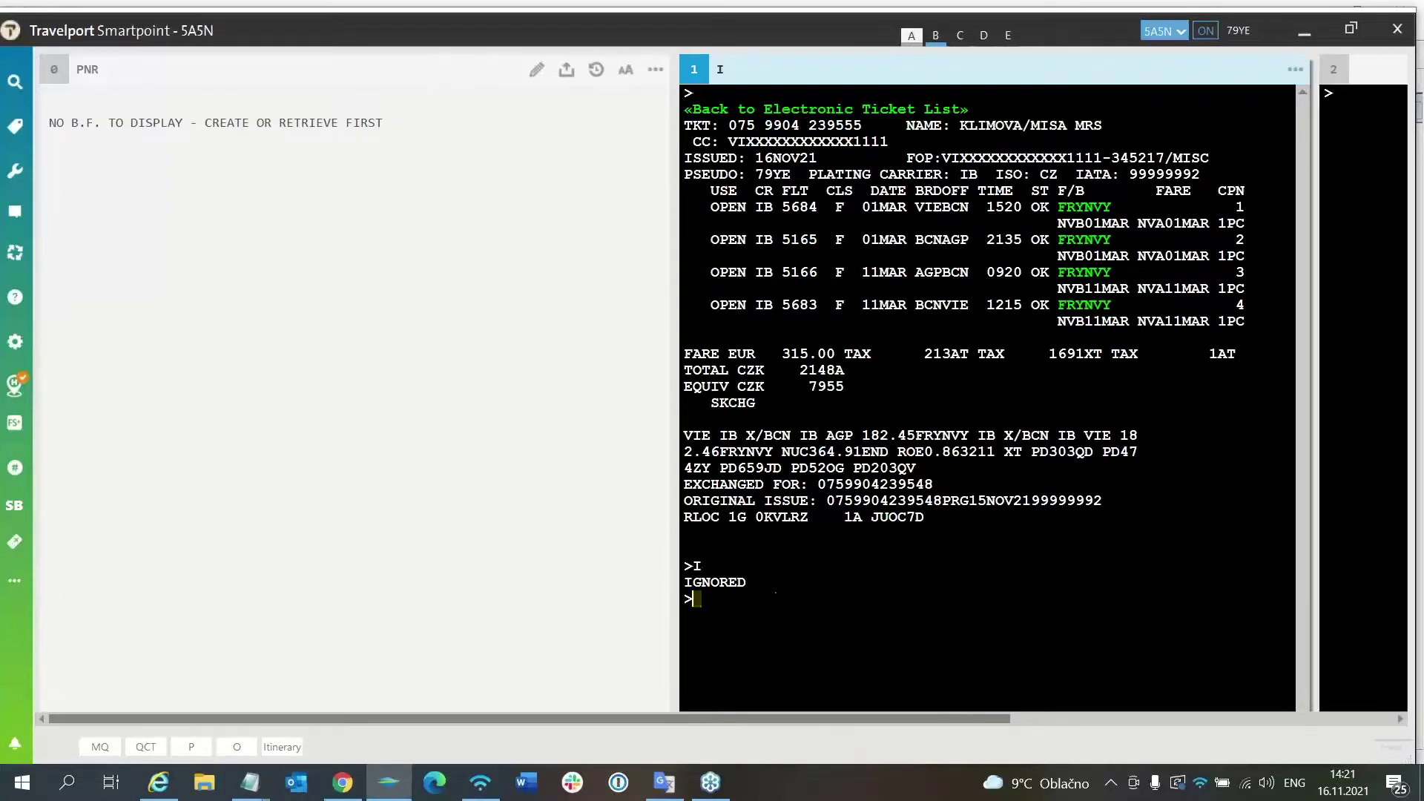
pyautogui.write('*TE/')
pyautogui.press('Return')
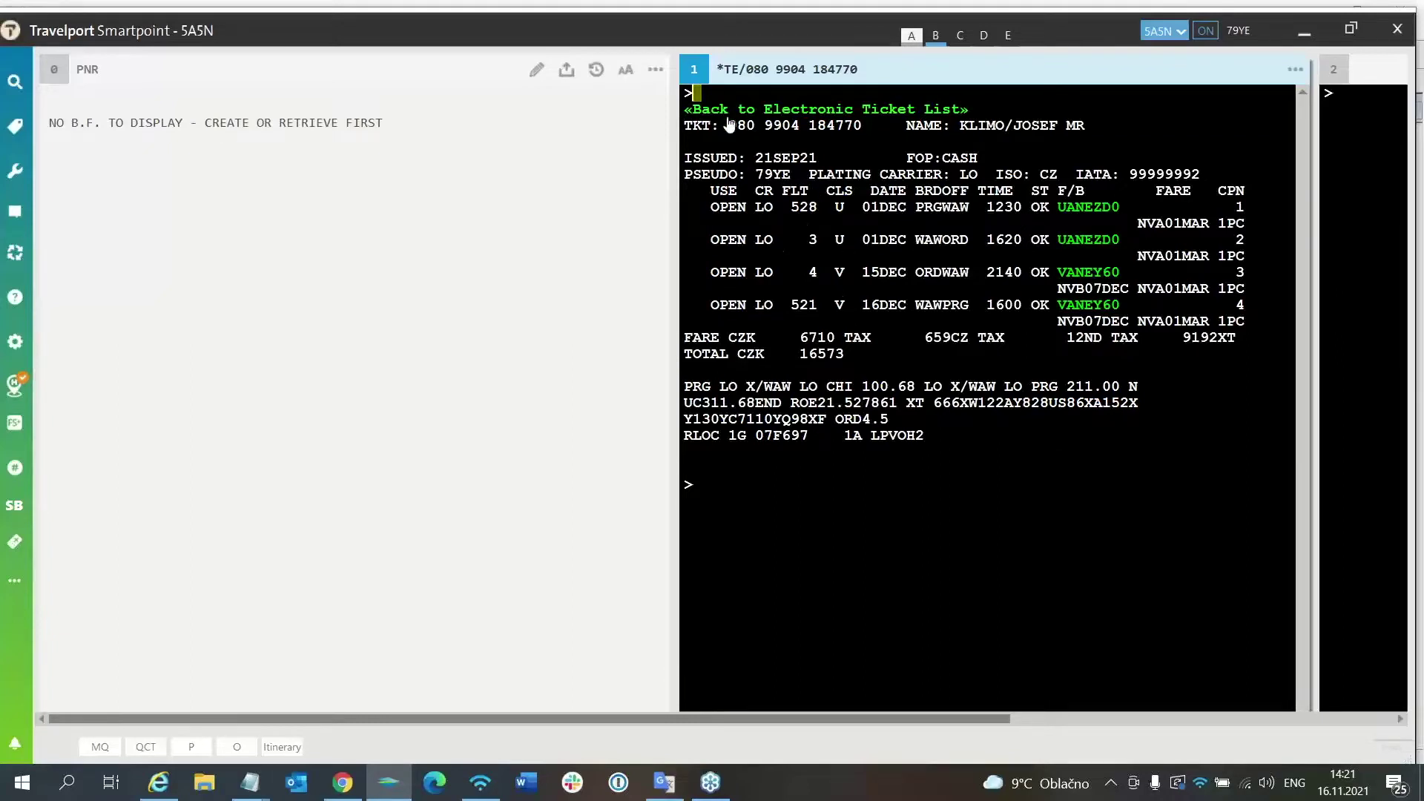
pyautogui.click(342, 785)
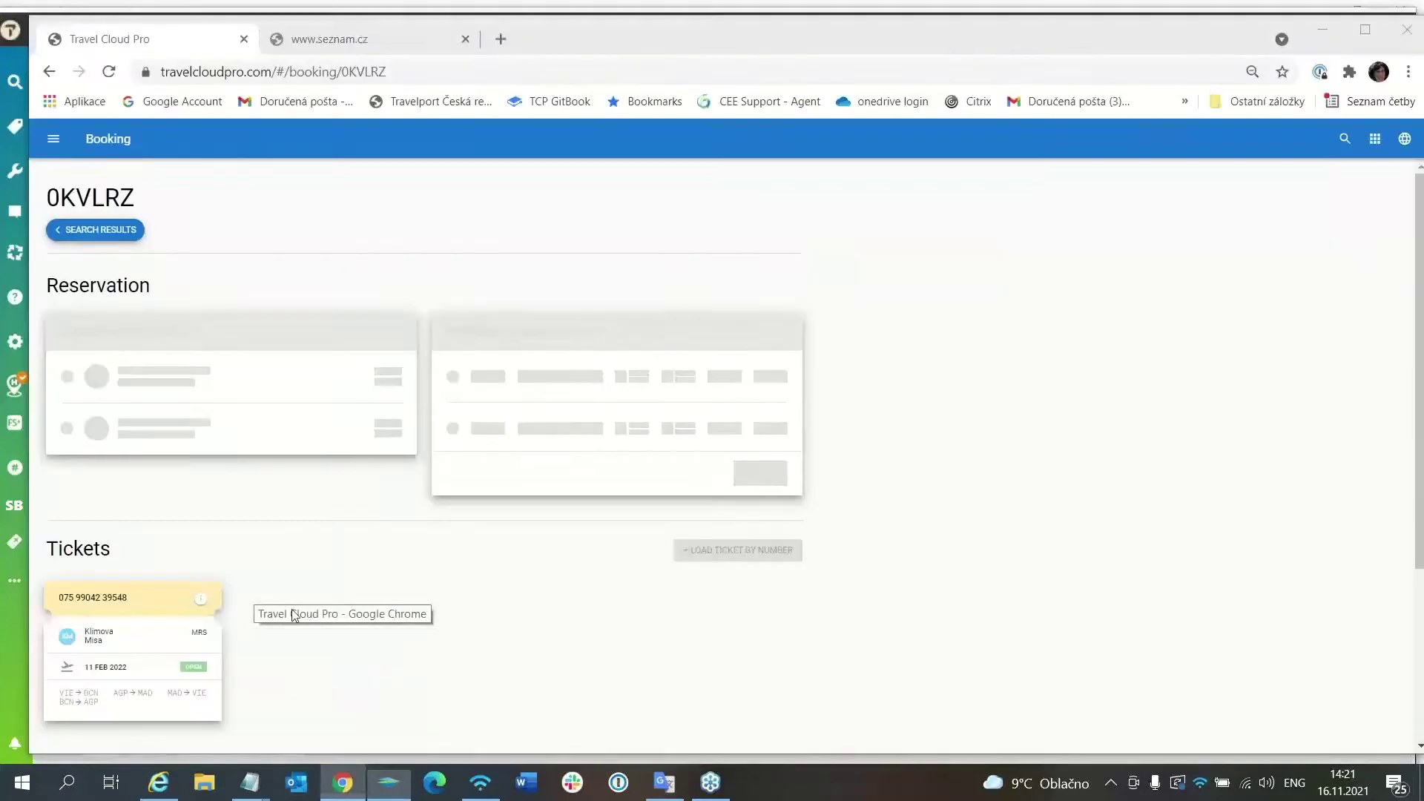
pyautogui.click(53, 139)
pyautogui.click(111, 277)
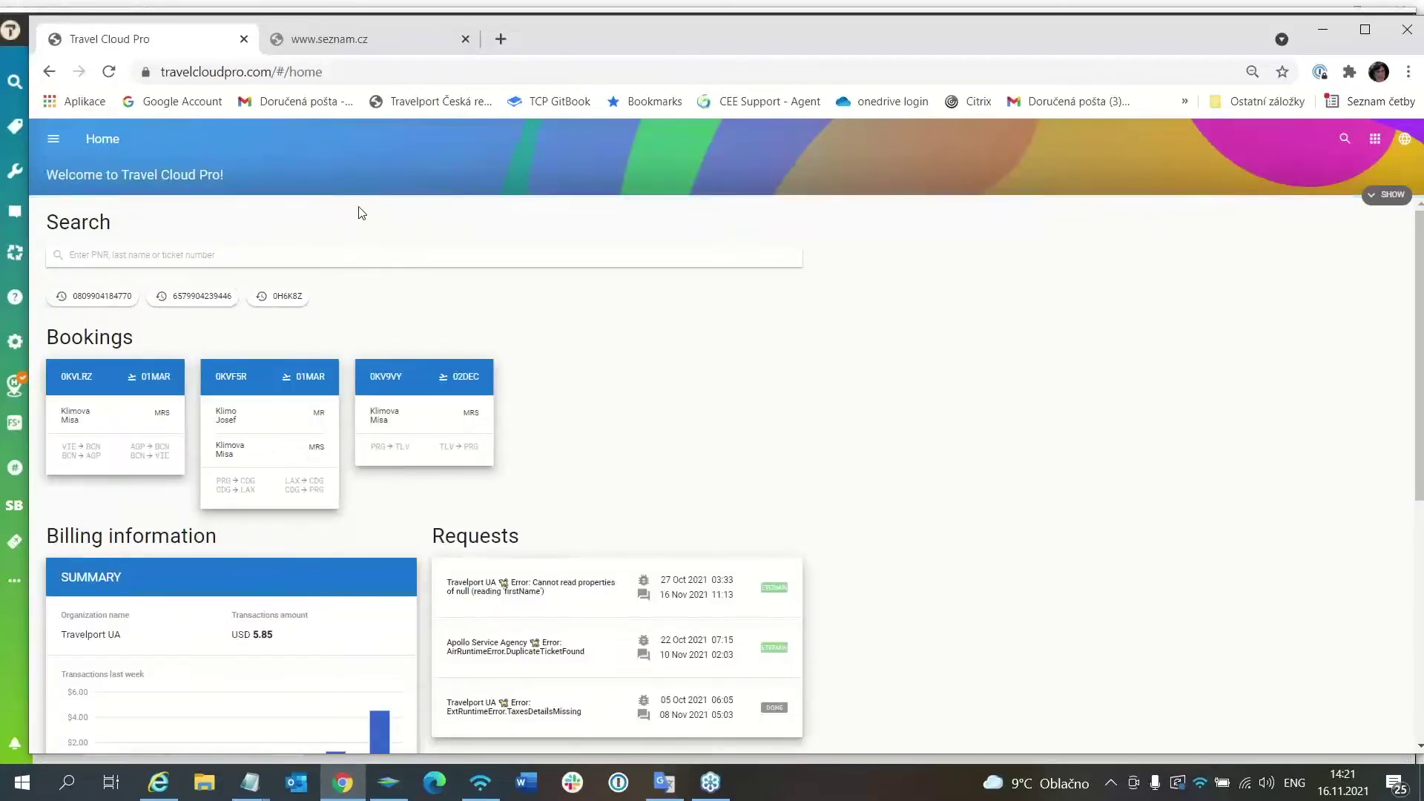
pyautogui.hotkey('ctrl', 'v')
pyautogui.press('Return')
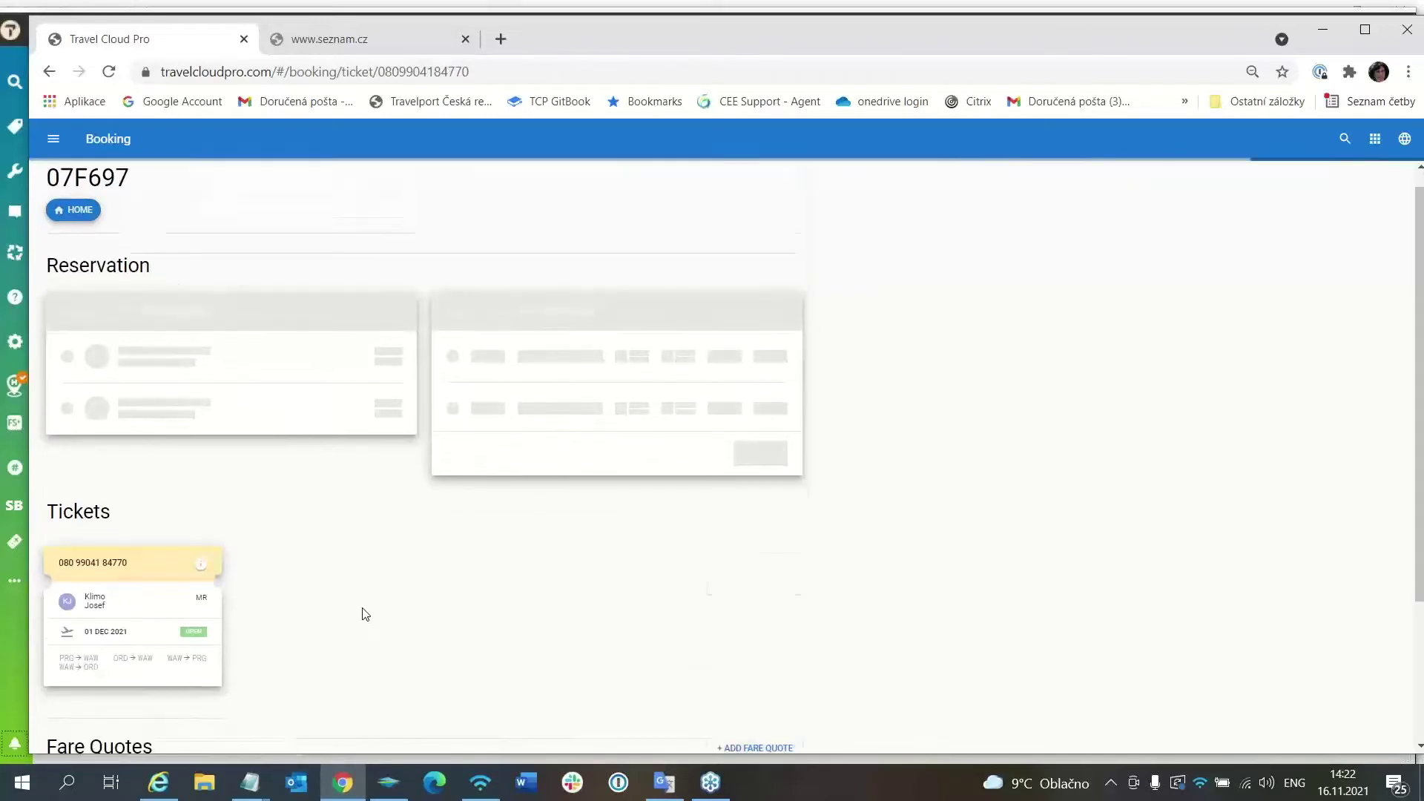
pyautogui.scroll(-2, 362, 613)
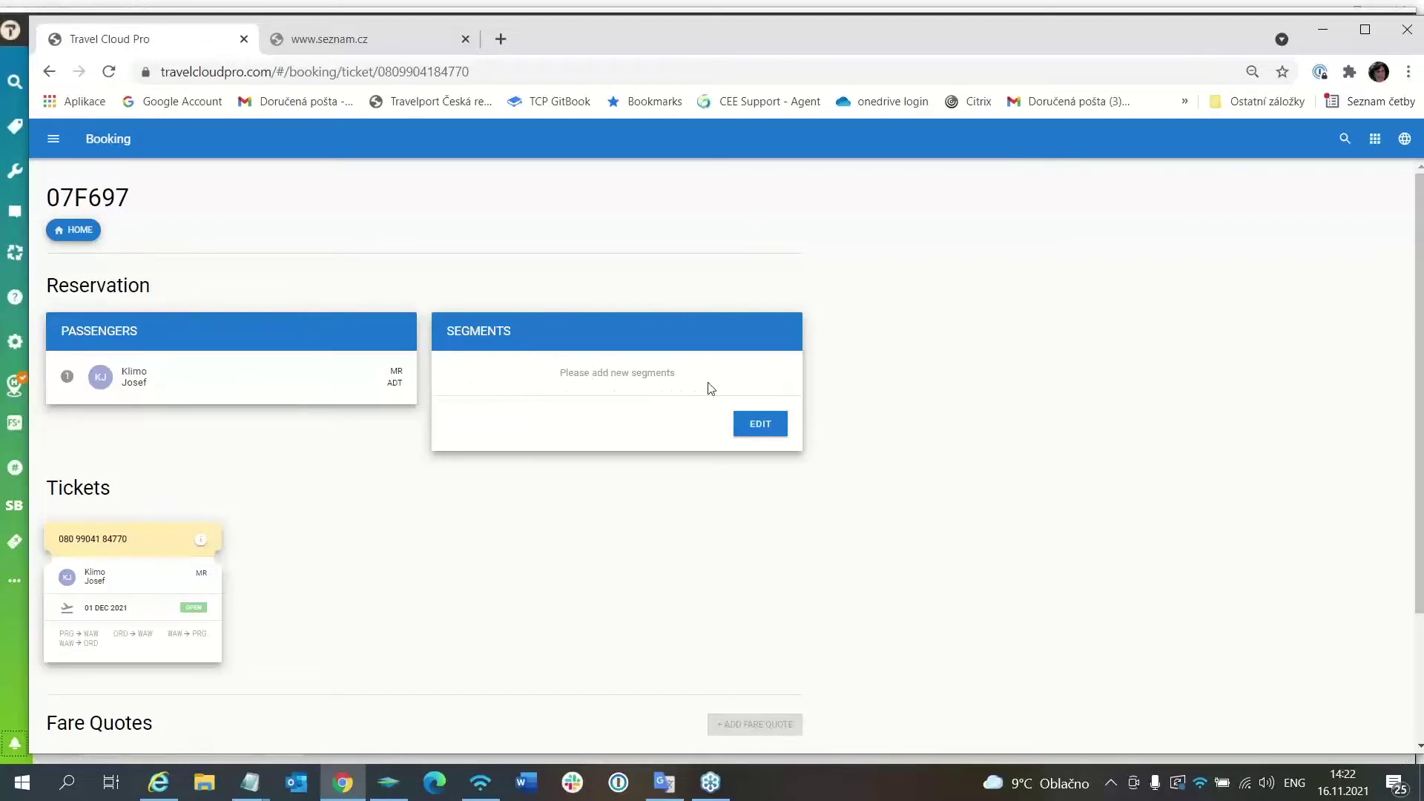
pyautogui.click(202, 544)
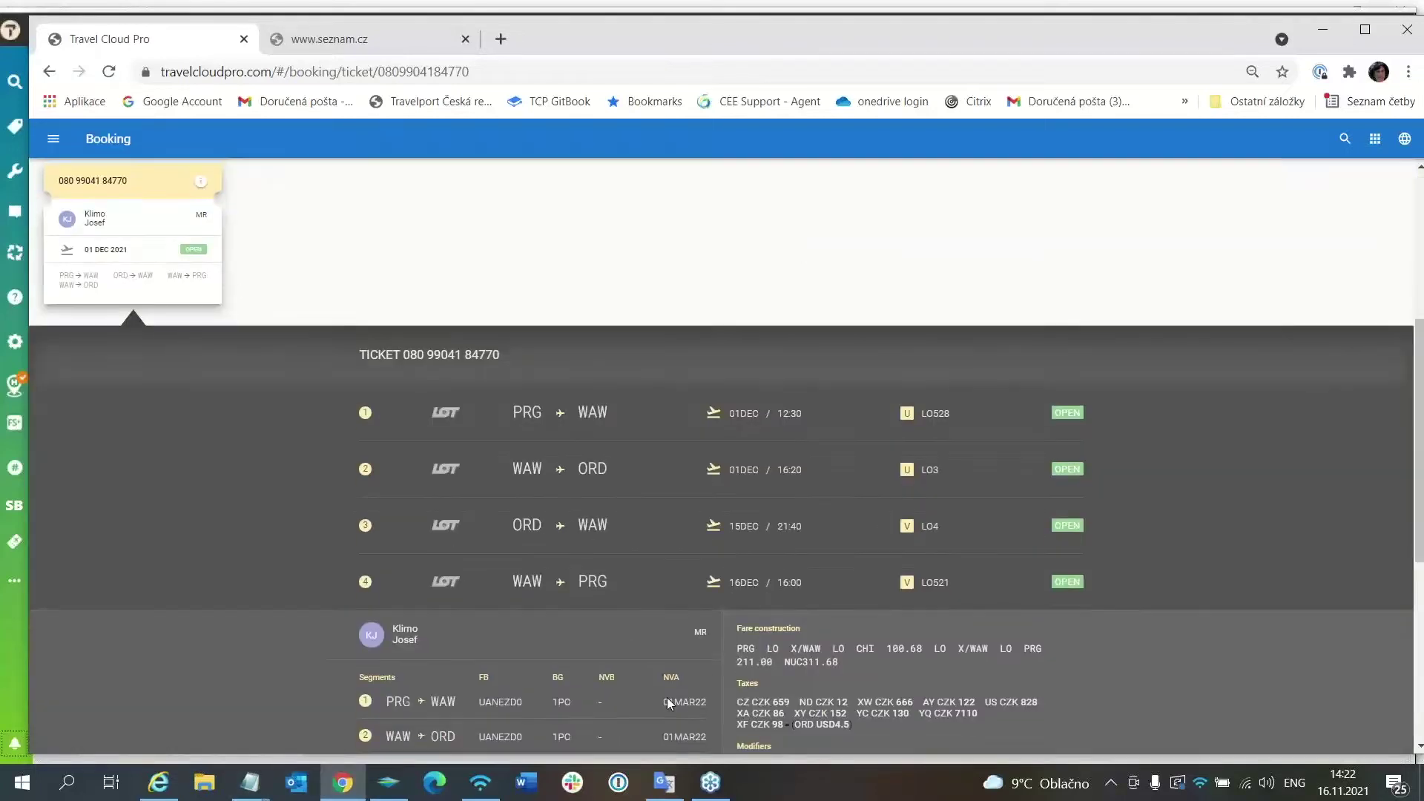
pyautogui.scroll(-3, 666, 702)
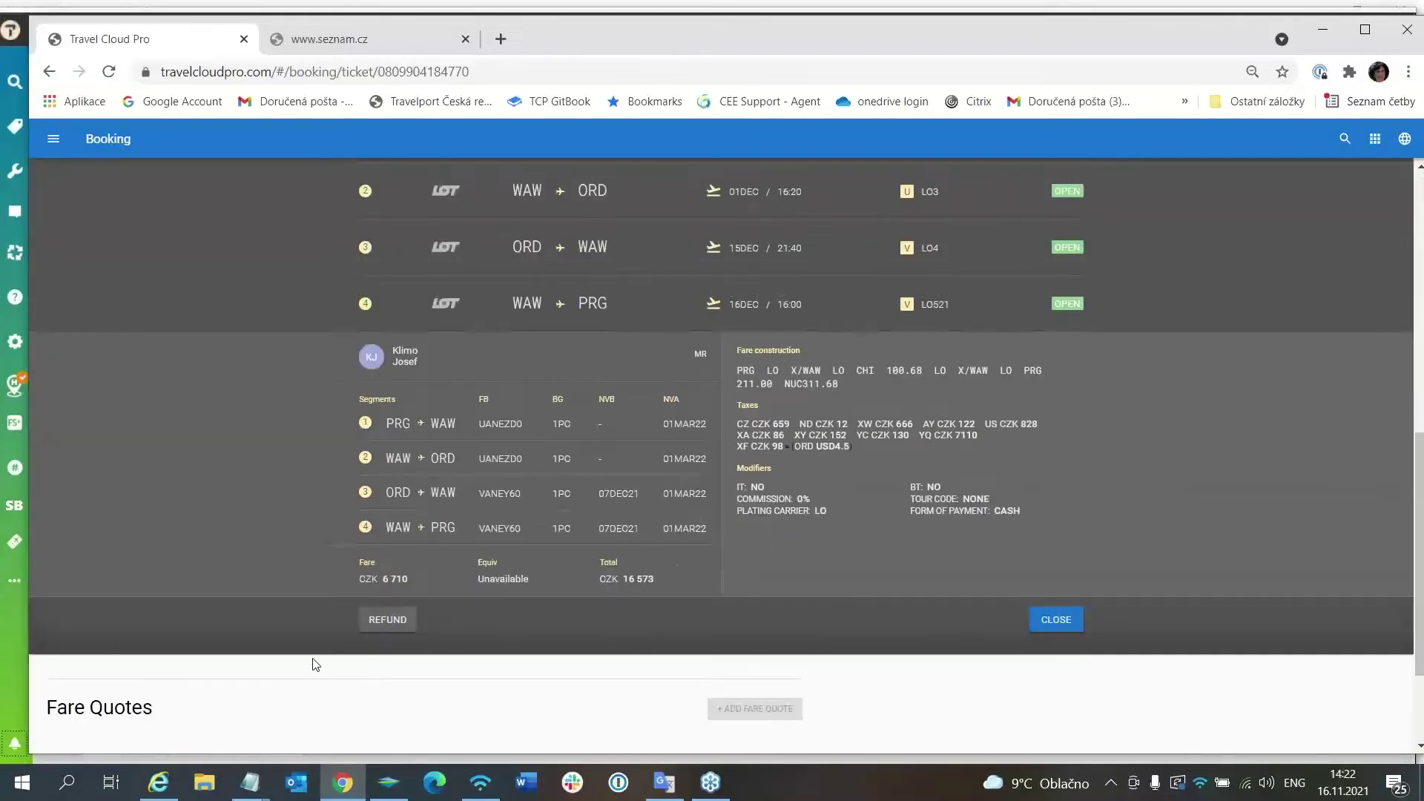
pyautogui.click(387, 622)
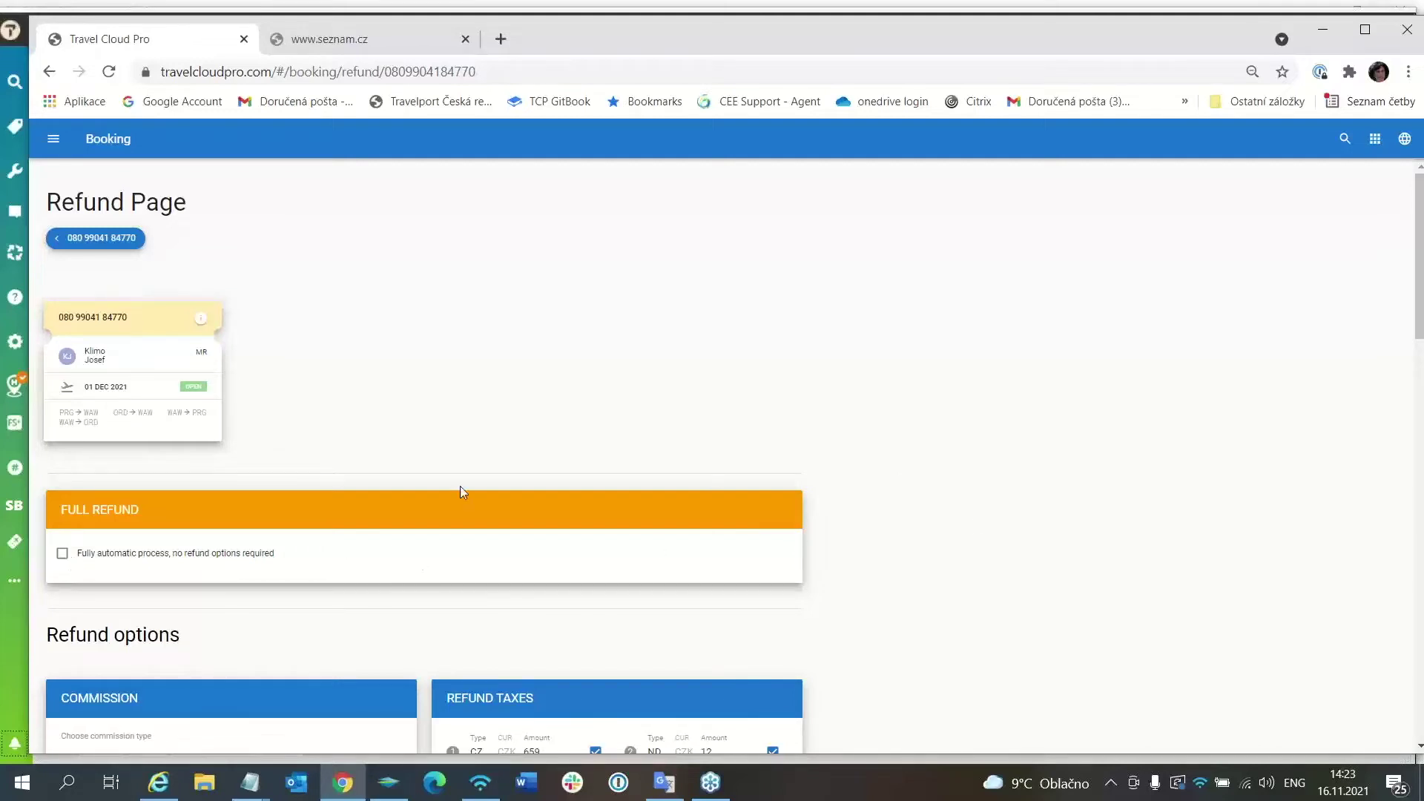
pyautogui.scroll(-1, 919, 521)
pyautogui.scroll(-2, 919, 521)
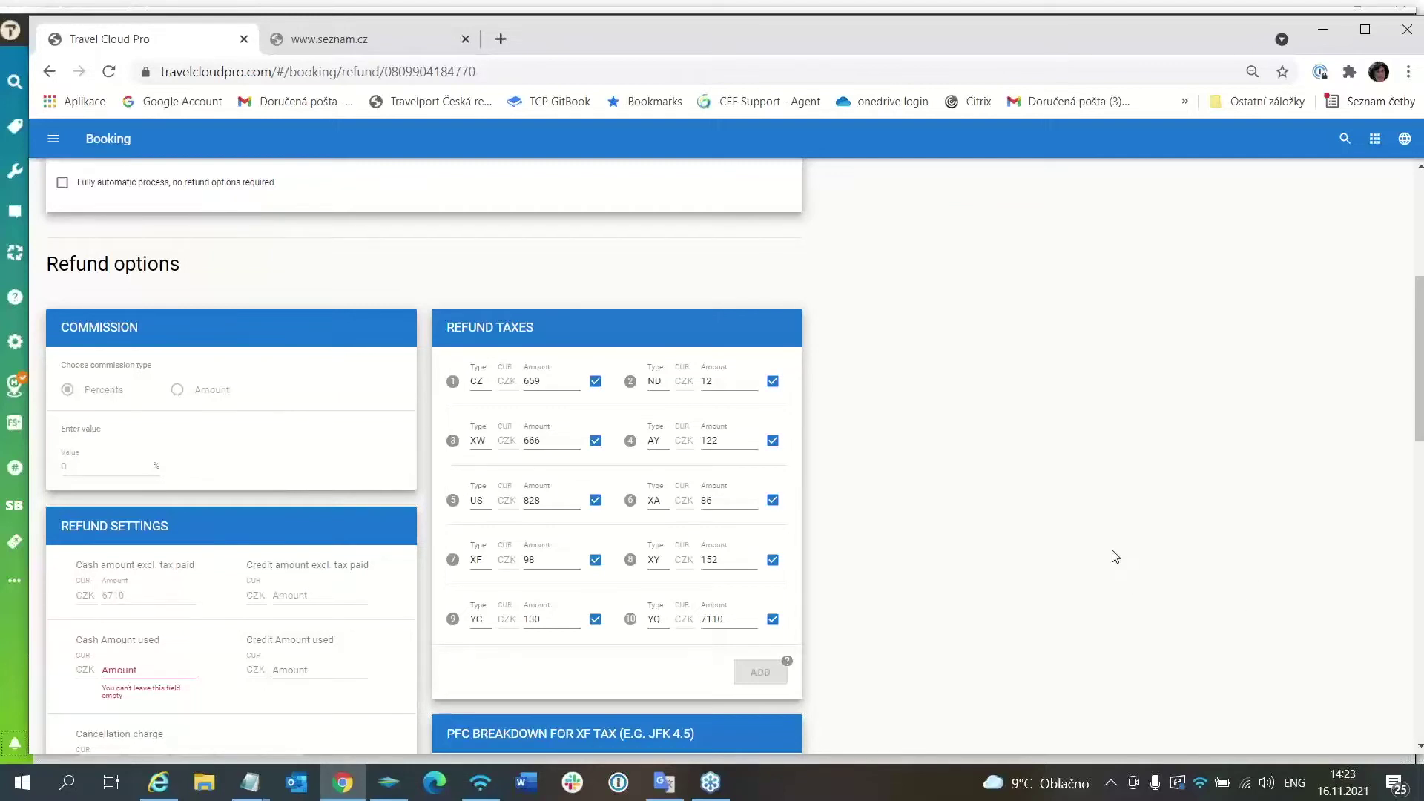
pyautogui.scroll(-1, 279, 507)
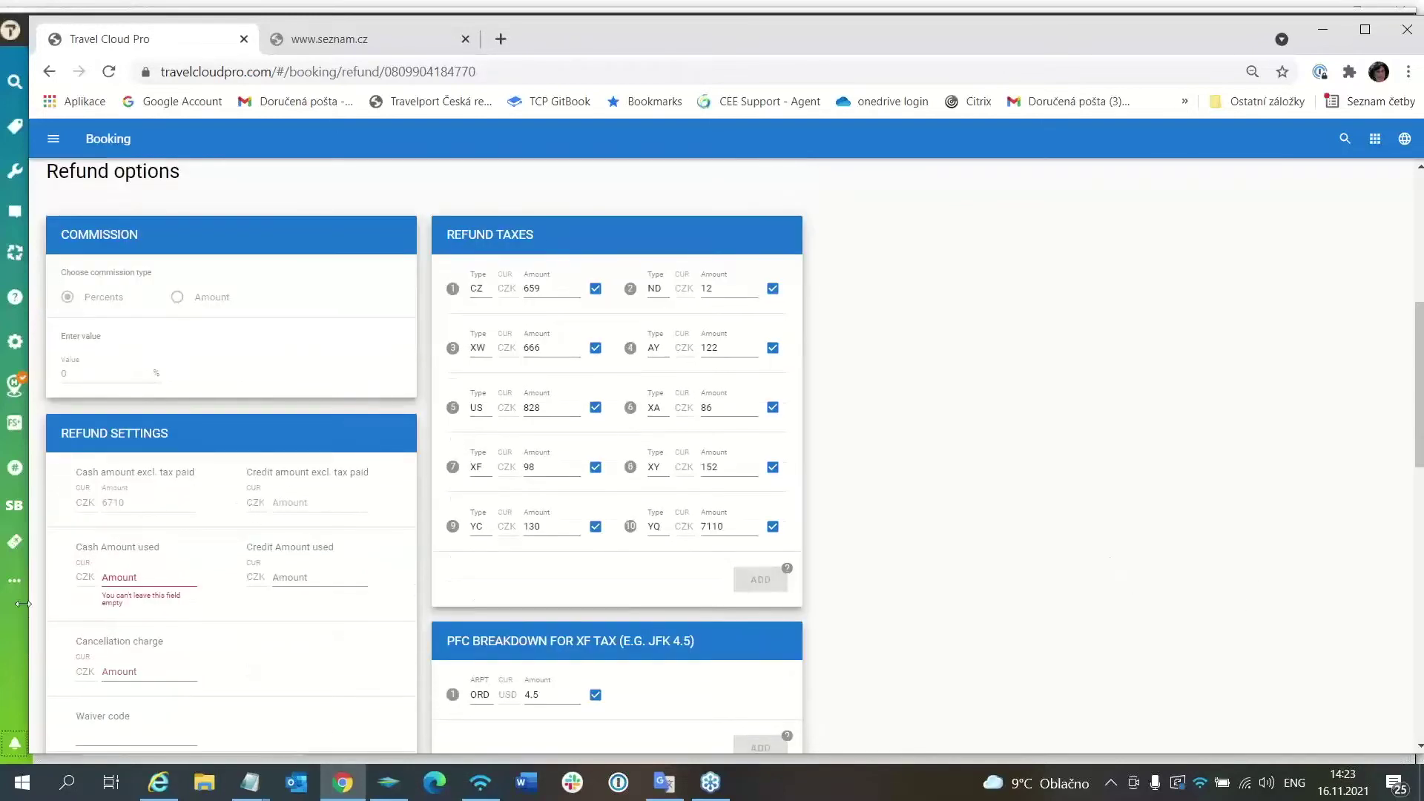
# Clear the mistyped cash amount used and enter a CZK 2000 cancellation charge.
pyautogui.click(128, 575)
pyautogui.write('6')
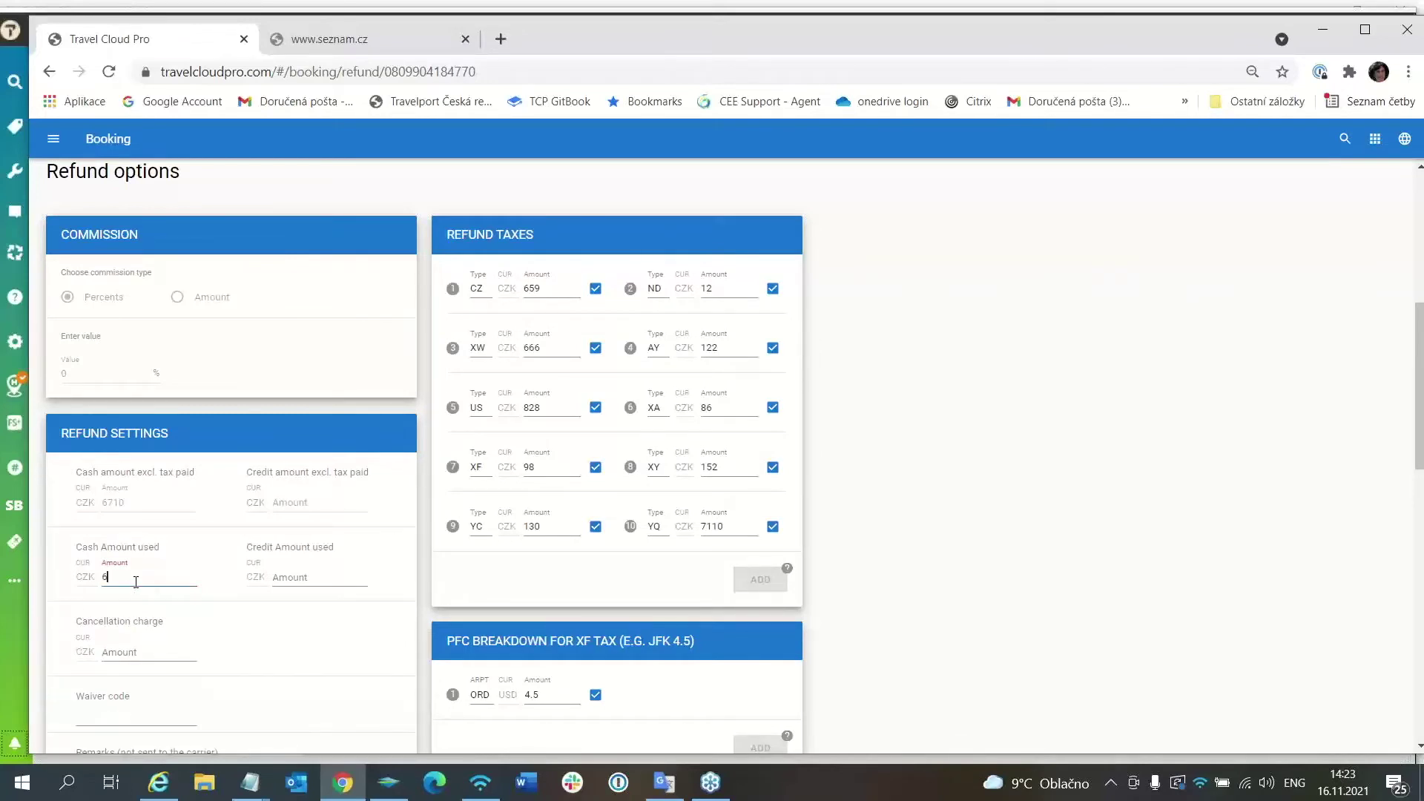
pyautogui.press('BackSpace')
pyautogui.write('0')
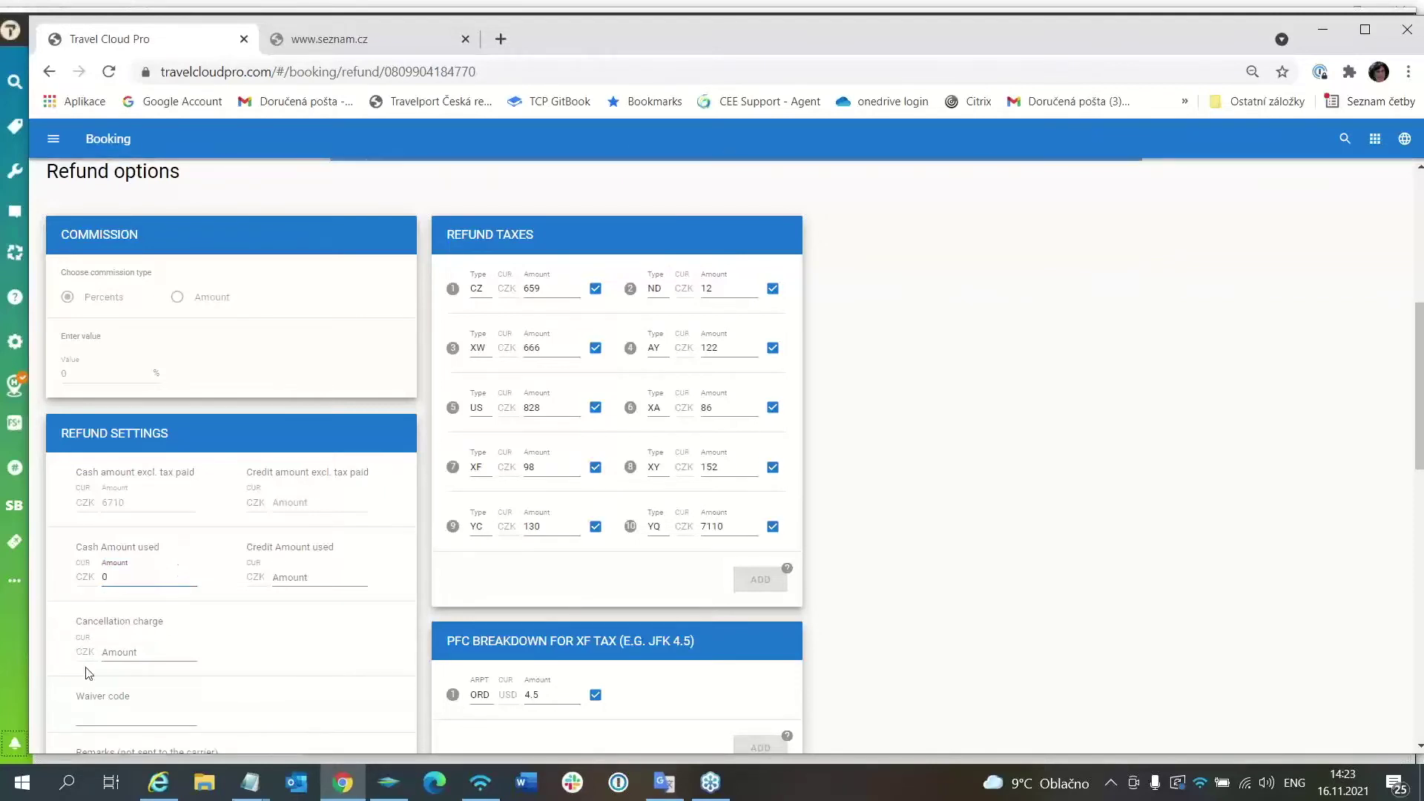
pyautogui.click(105, 652)
pyautogui.write('2')
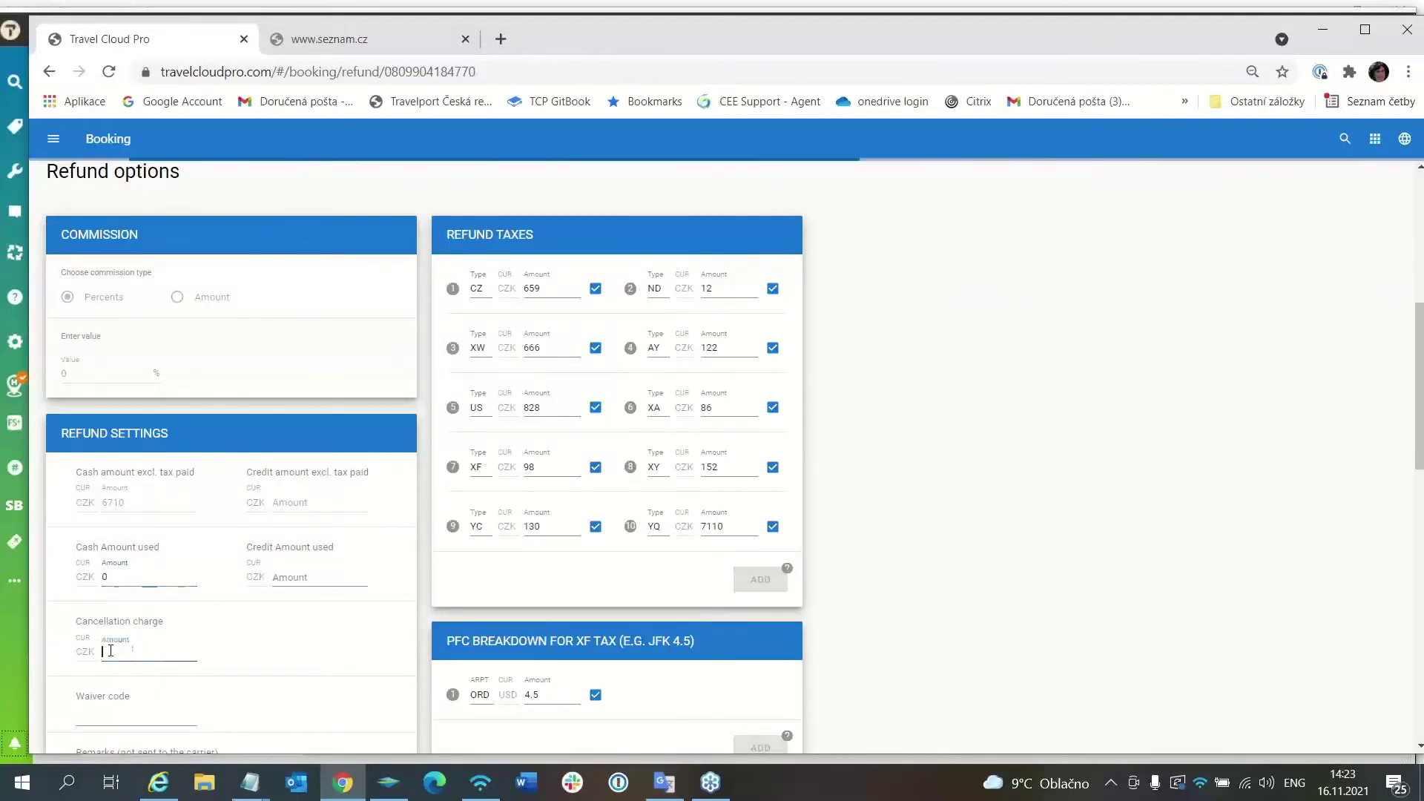
pyautogui.write('000')
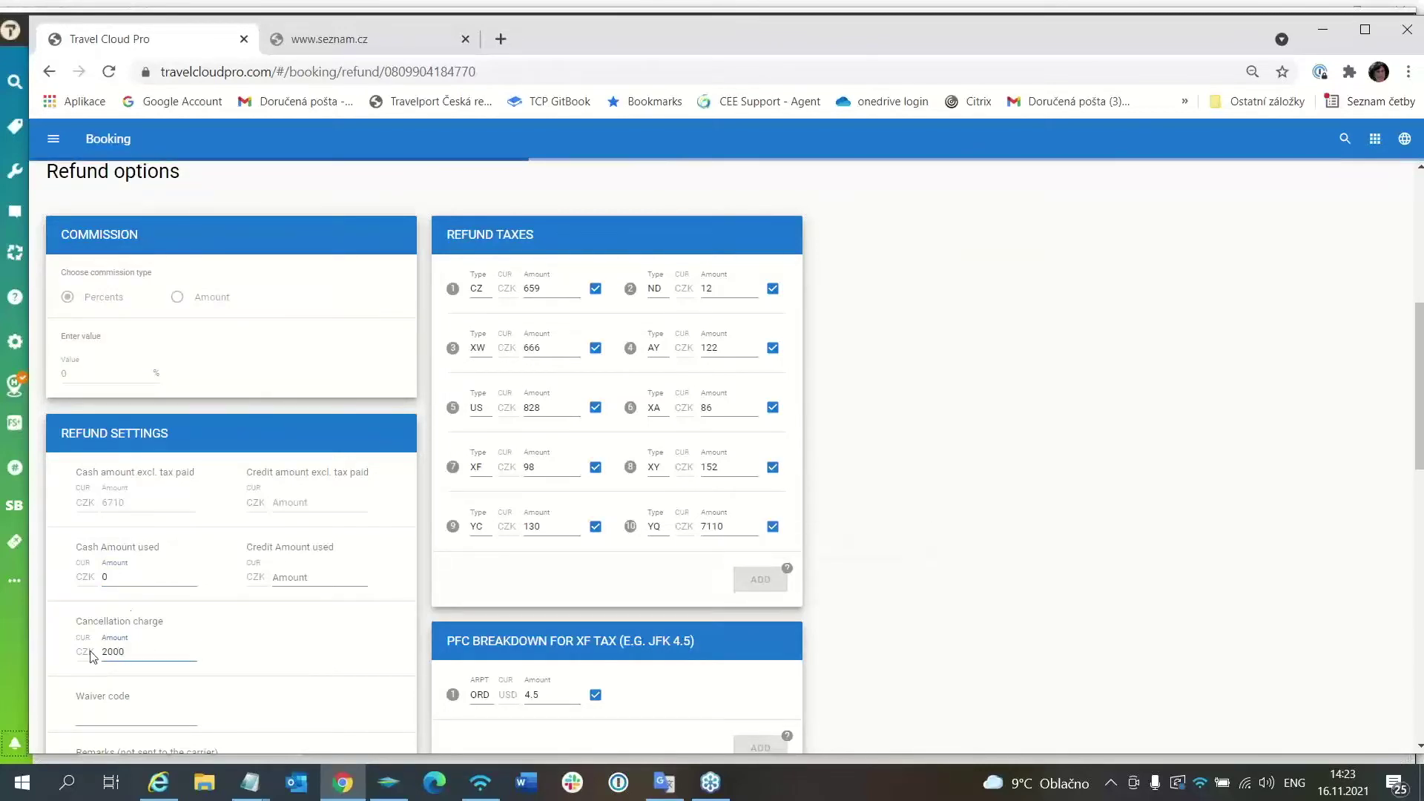
pyautogui.scroll(-1, 116, 709)
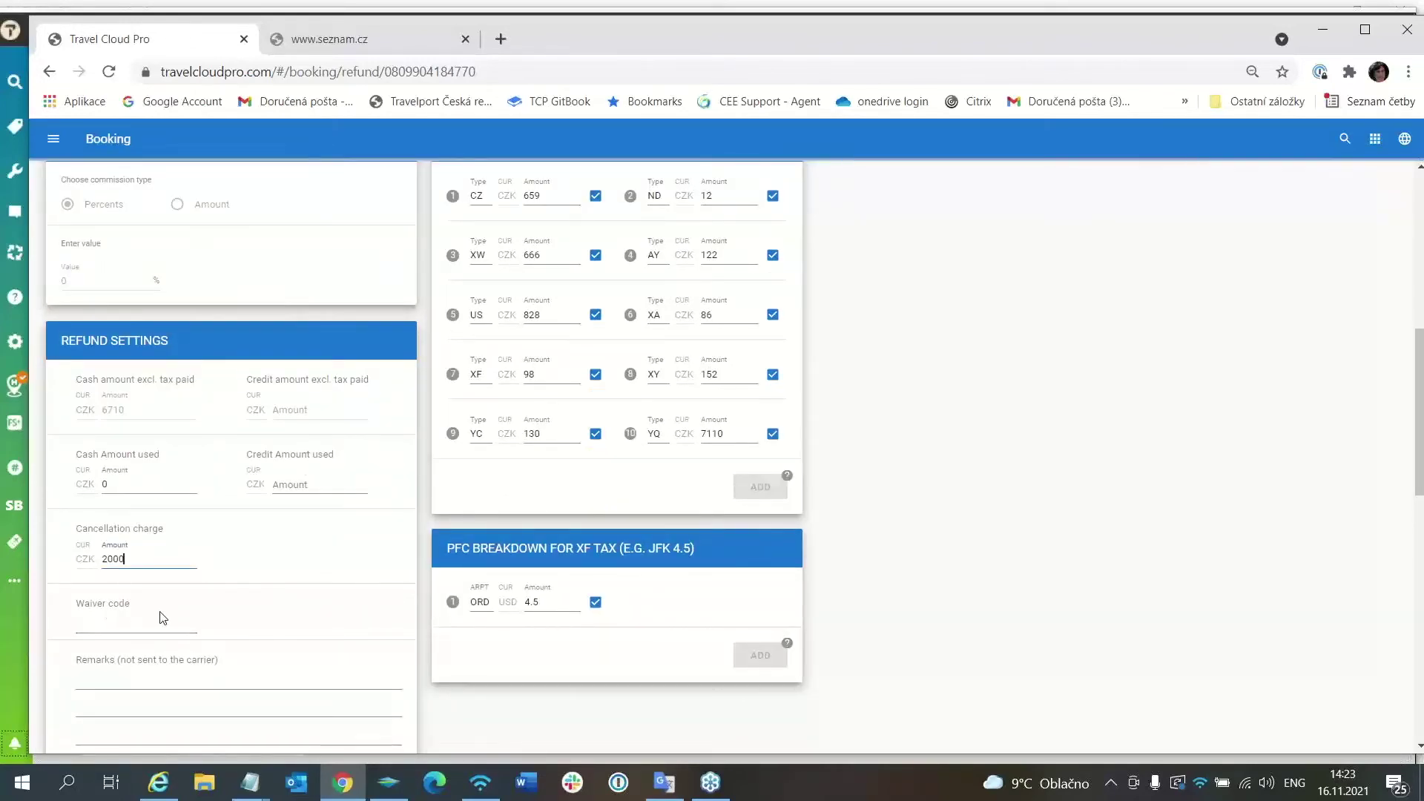
# Leave the waiver code and both remark fields empty after visiting them.
pyautogui.click(79, 626)
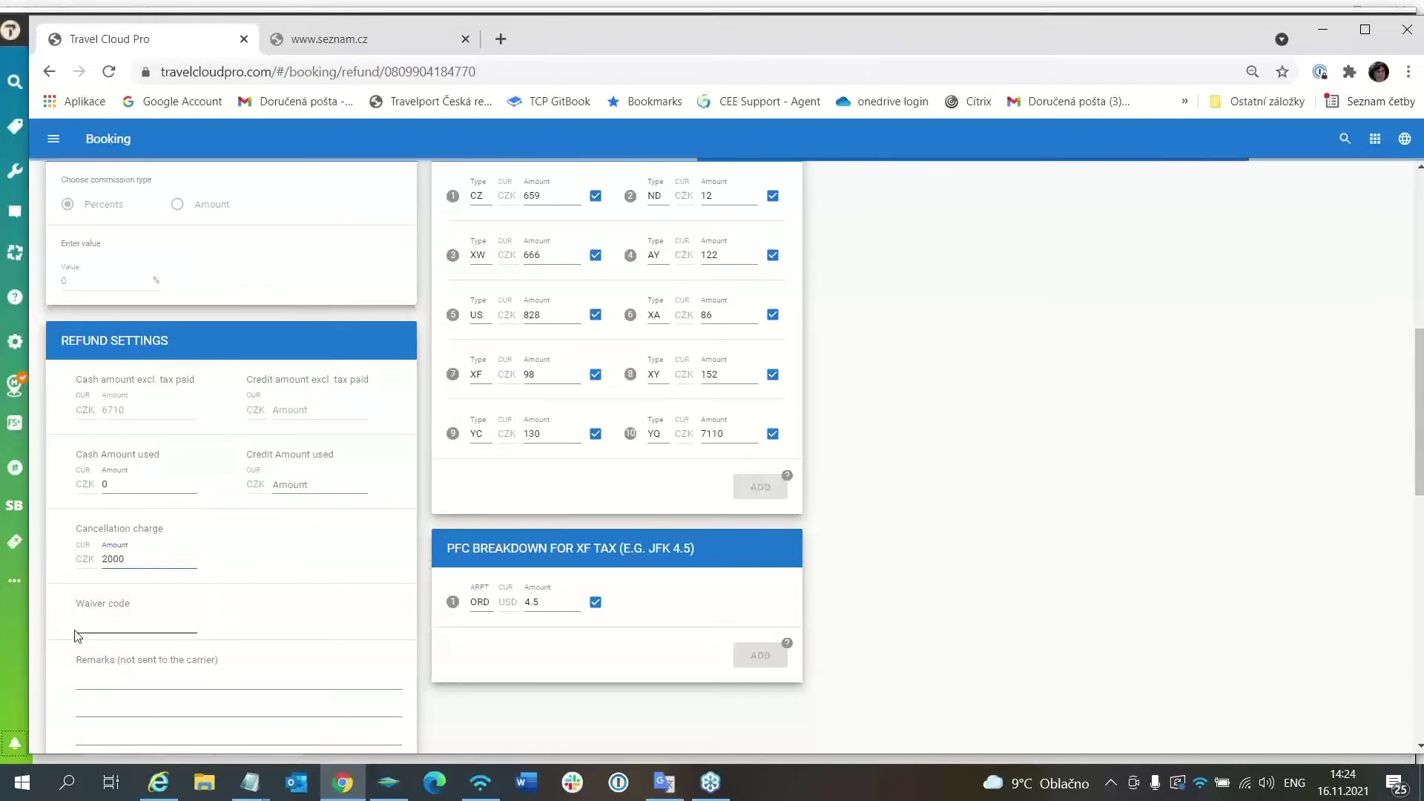
pyautogui.hotkey('shift', 'Tab')
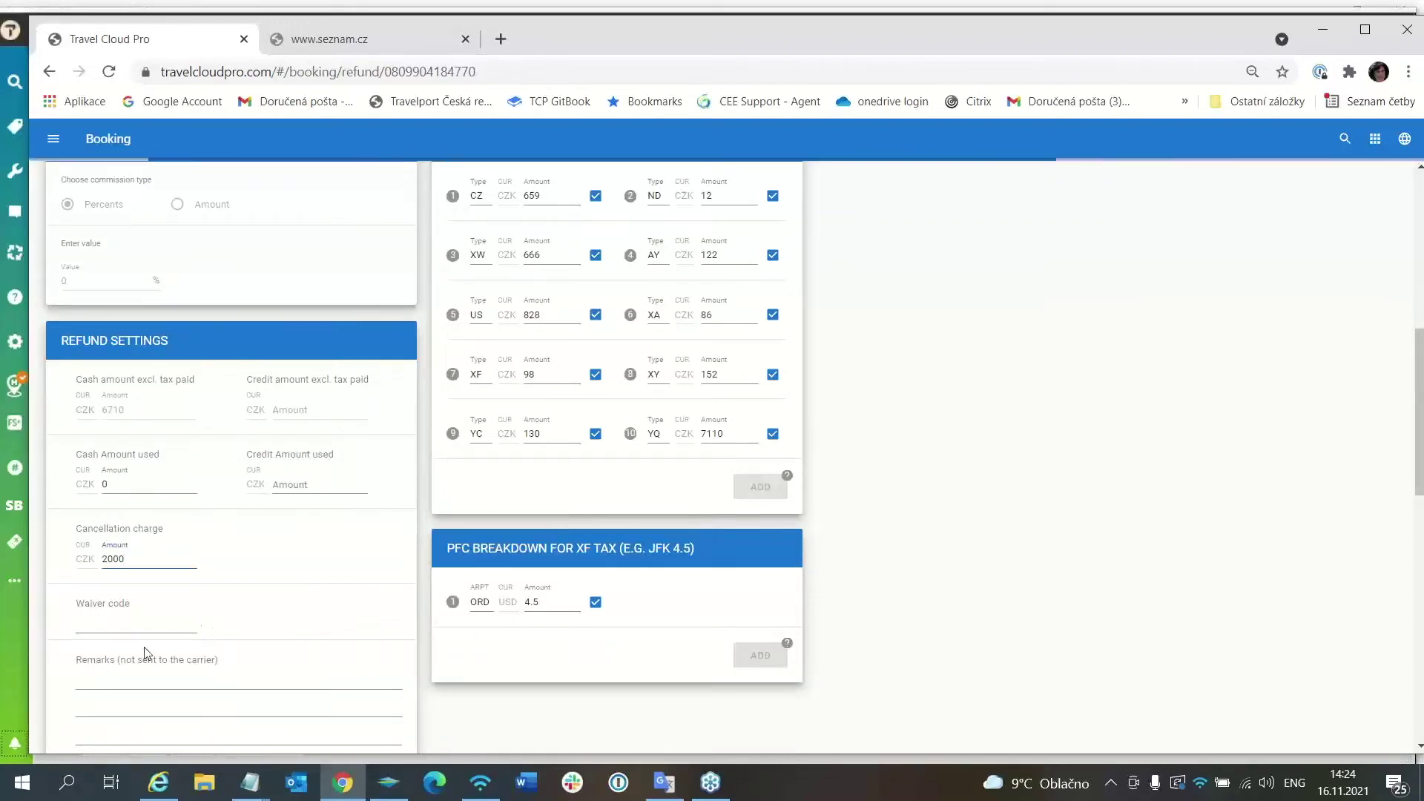
pyautogui.click(115, 629)
pyautogui.click(132, 681)
pyautogui.scroll(-2, 137, 687)
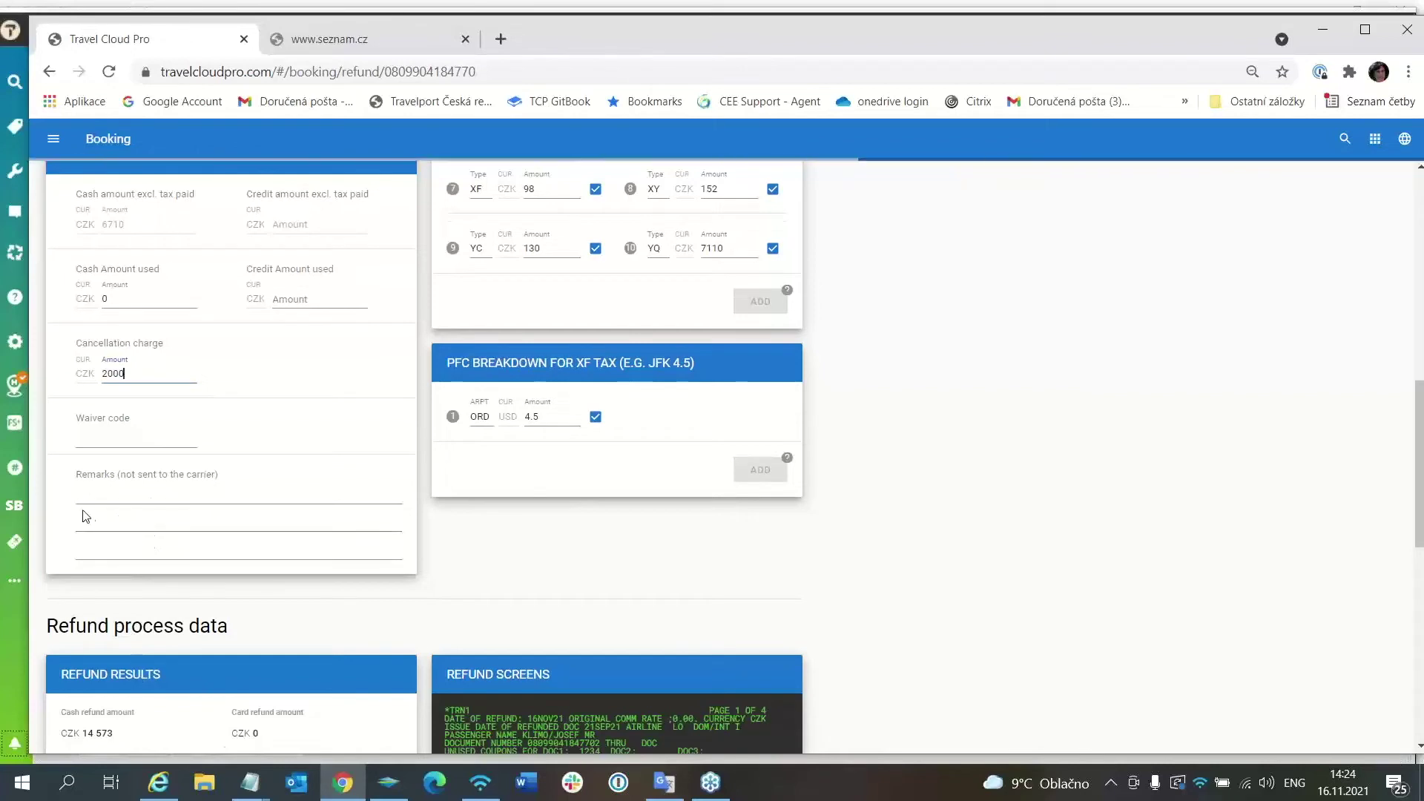
pyautogui.click(227, 518)
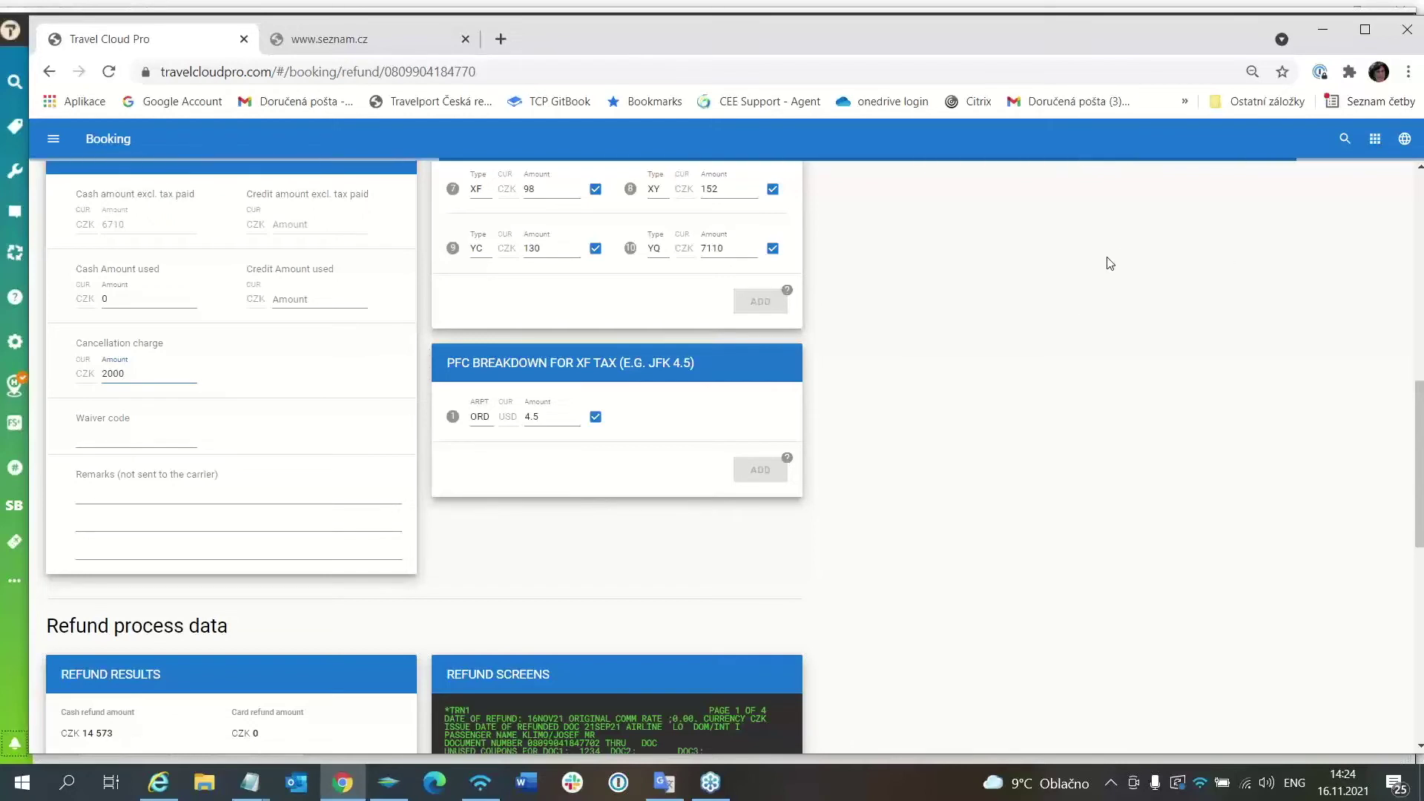
pyautogui.scroll(2, 949, 320)
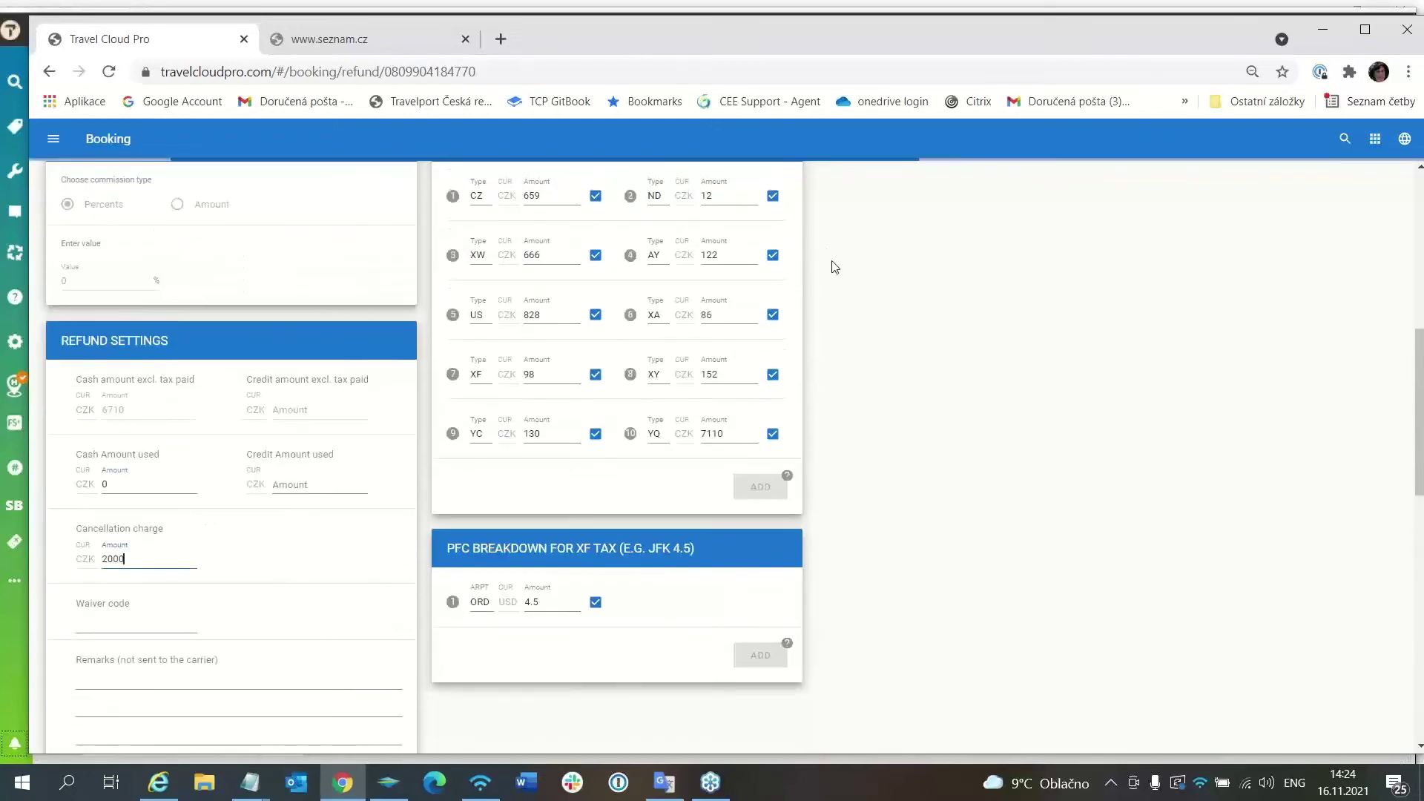
pyautogui.scroll(1, 833, 268)
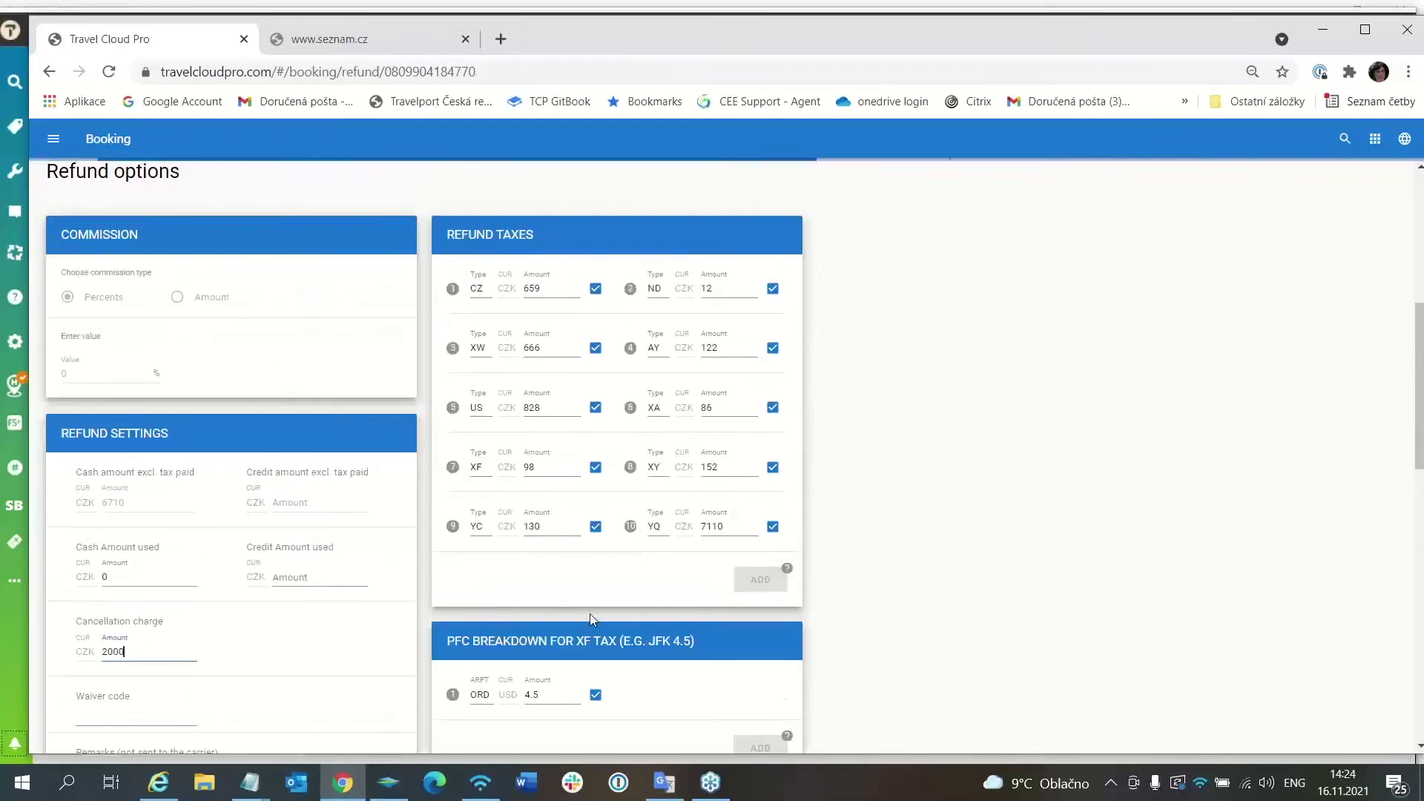
# Exclude the YQ 7110 tax from the refunded taxes, keeping YC 130 and the others included.
pyautogui.click(773, 527)
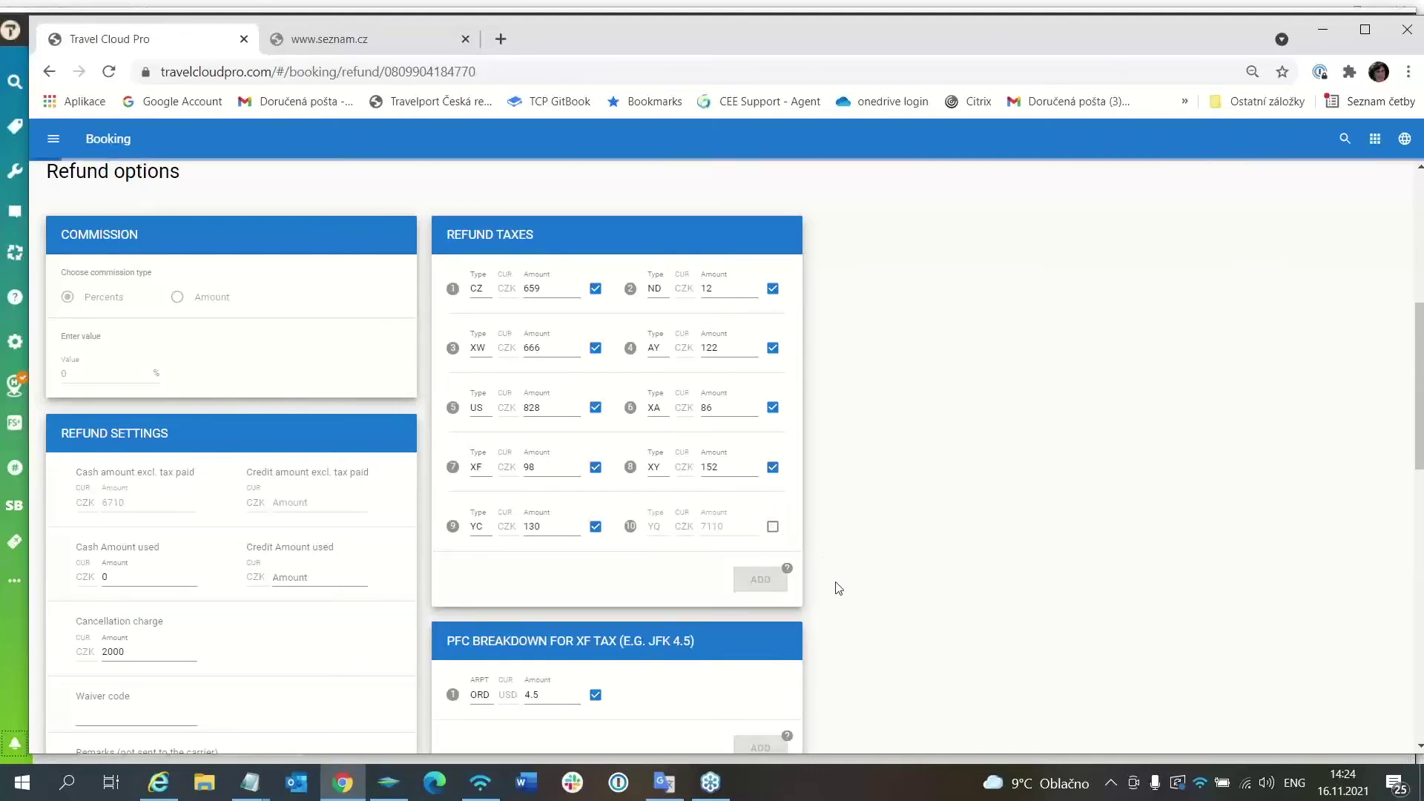
pyautogui.click(526, 525)
pyautogui.scroll(-2, 1015, 588)
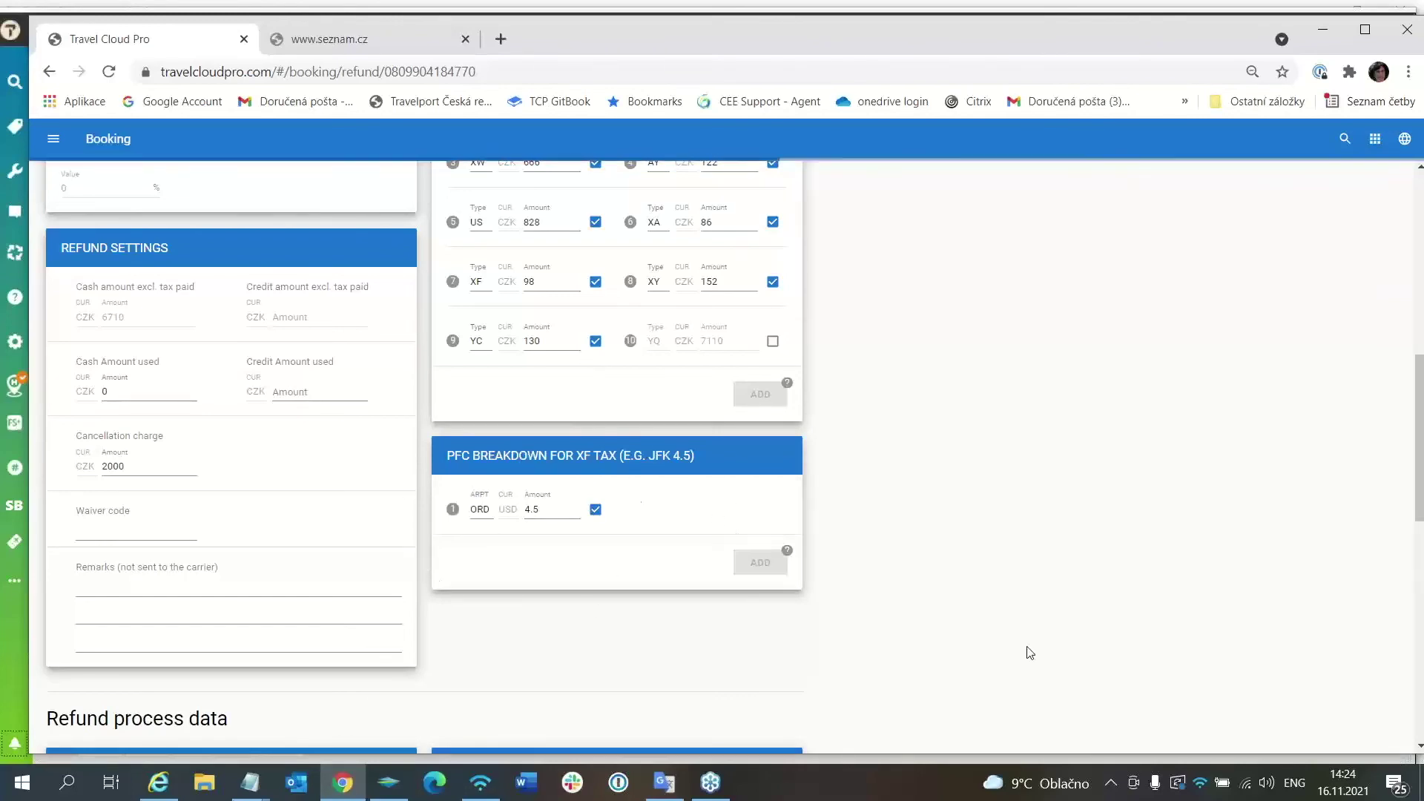
pyautogui.scroll(-1, 797, 595)
pyautogui.scroll(-3, 797, 596)
pyautogui.scroll(-1, 797, 597)
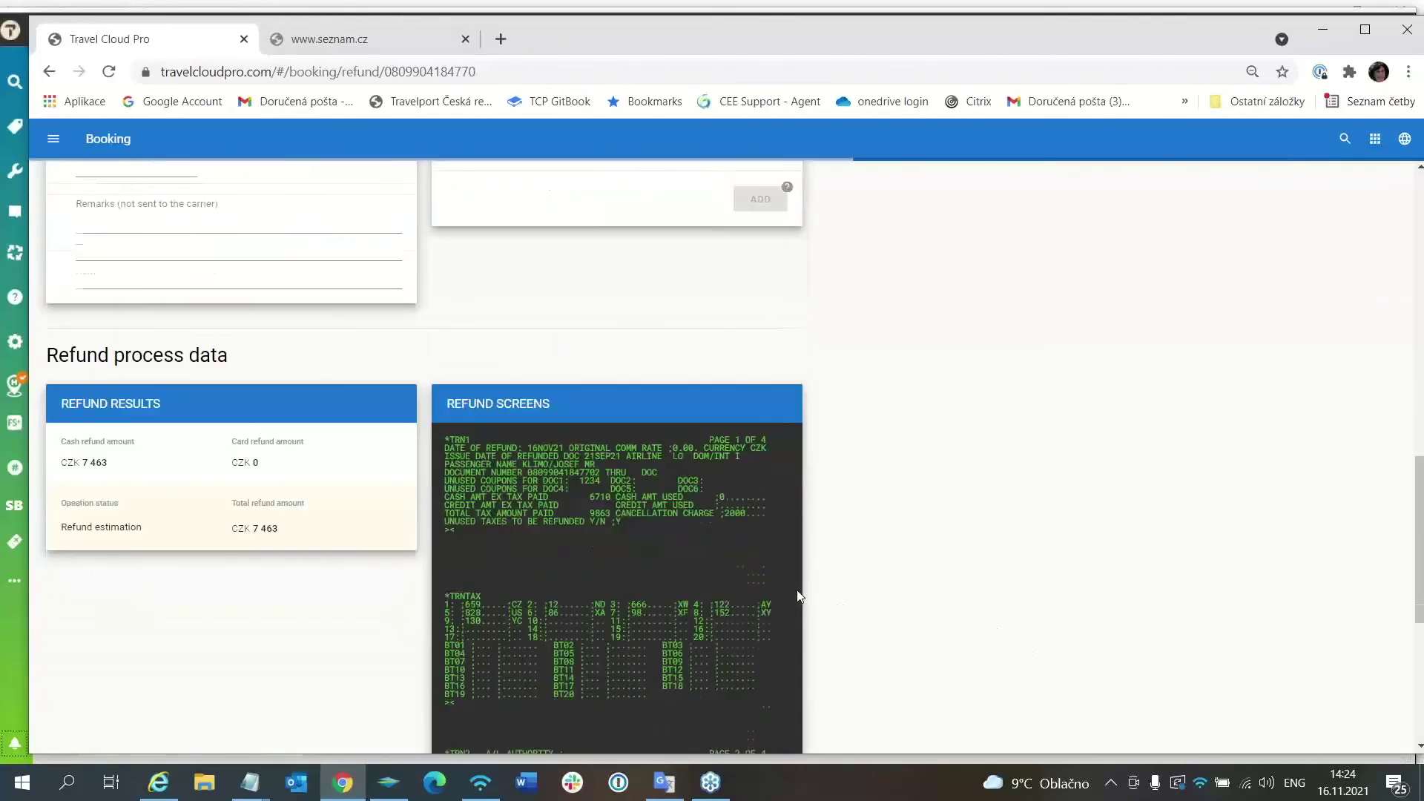
pyautogui.scroll(-1, 797, 597)
pyautogui.scroll(-1, 797, 596)
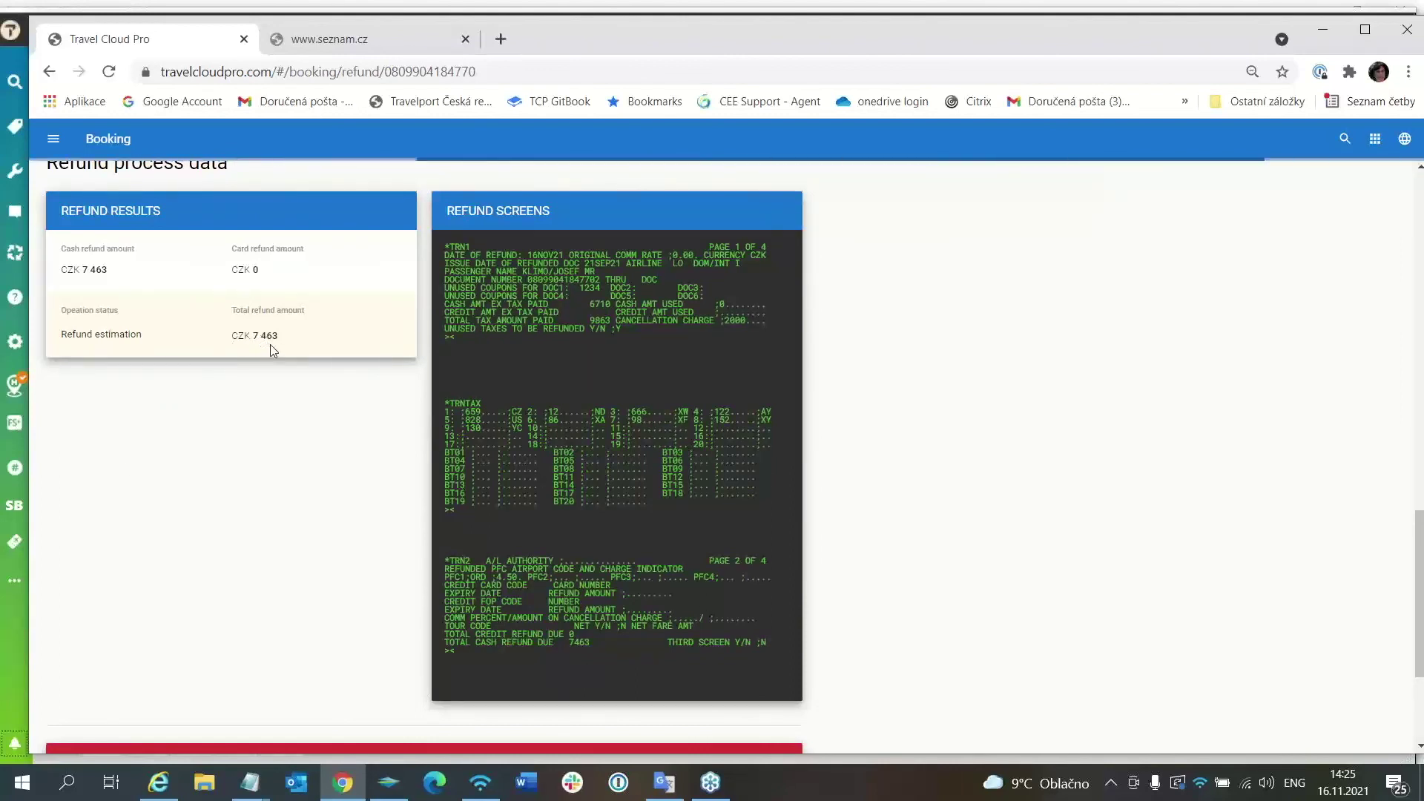
pyautogui.scroll(-2, 913, 546)
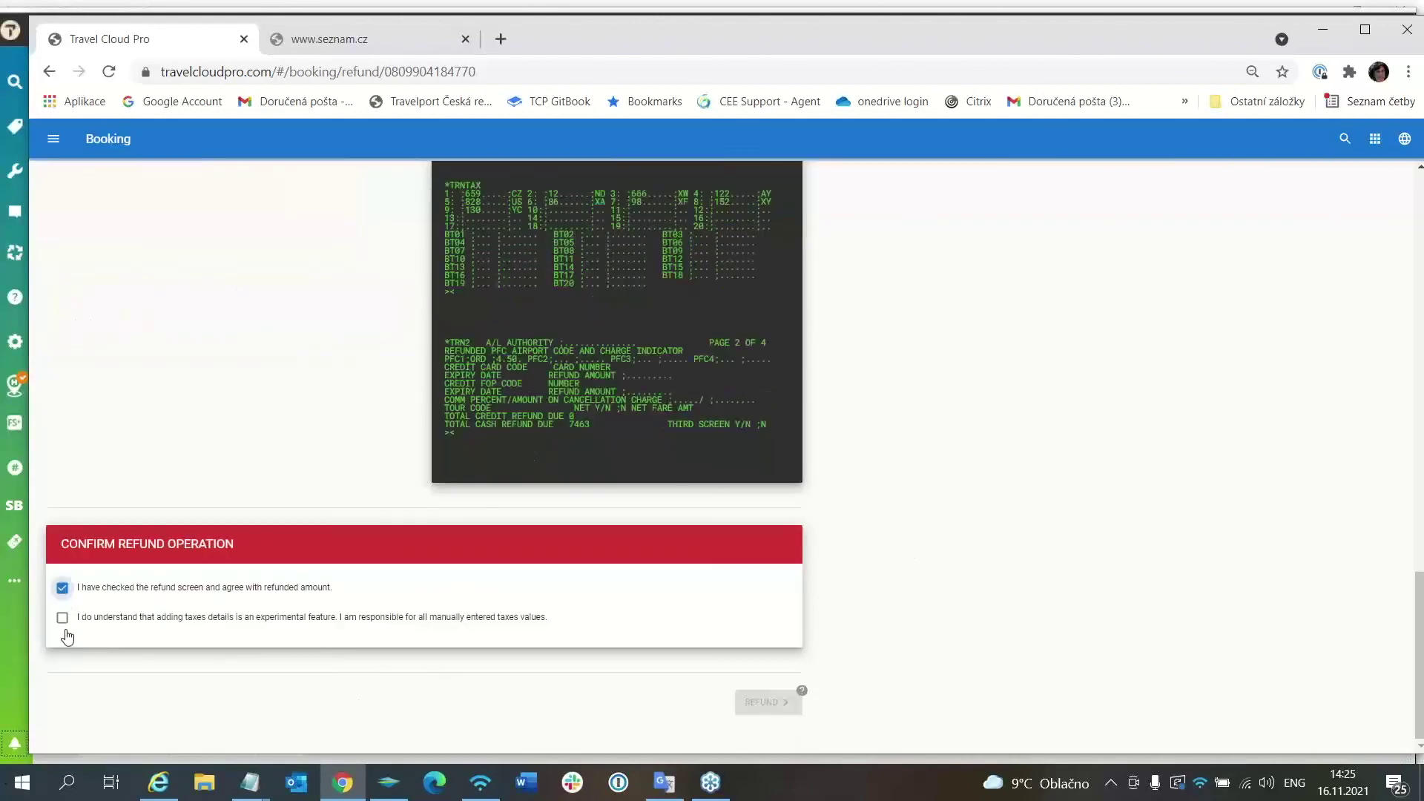
# Accept the manual tax responsibility acknowledgment and confirm the ticket refund submission.
pyautogui.click(63, 620)
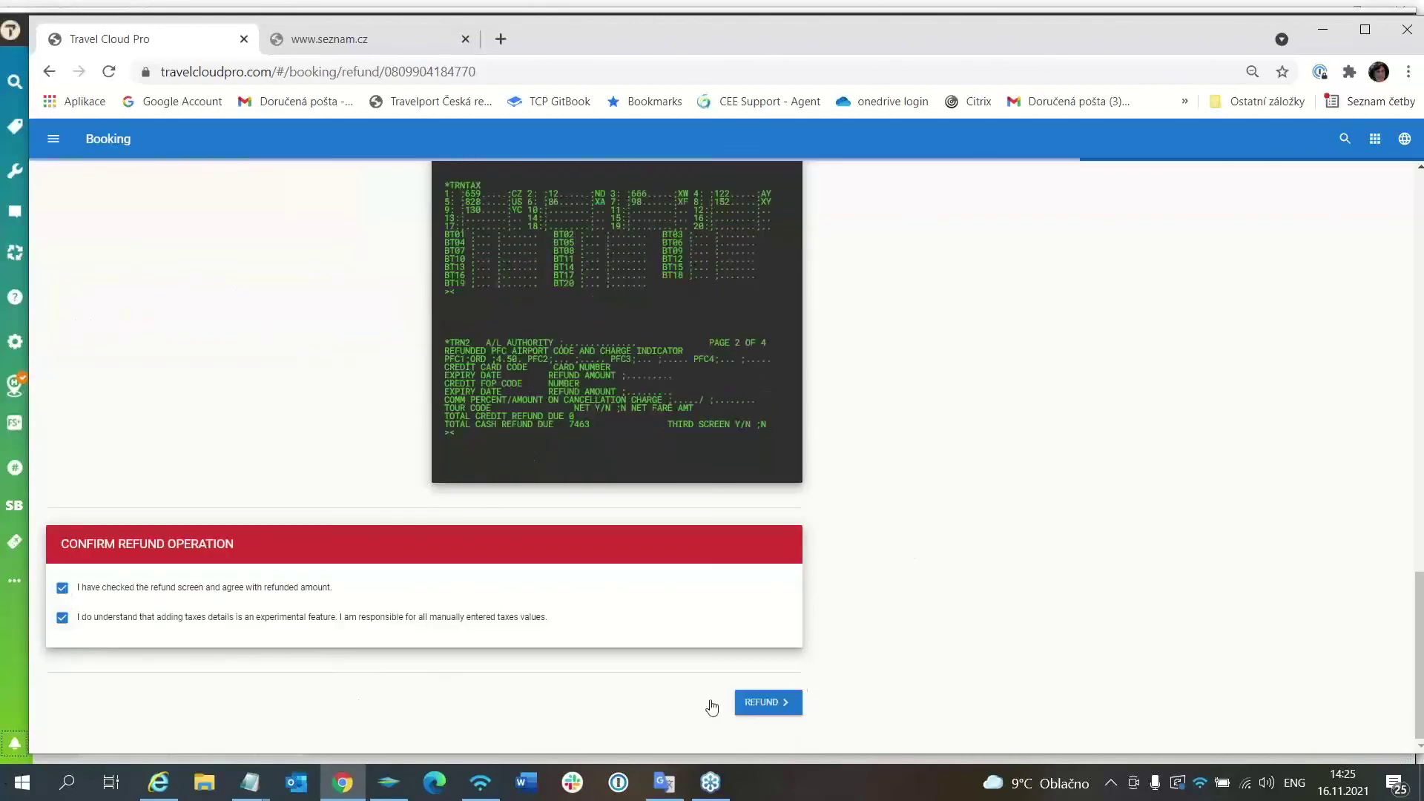
pyautogui.click(766, 704)
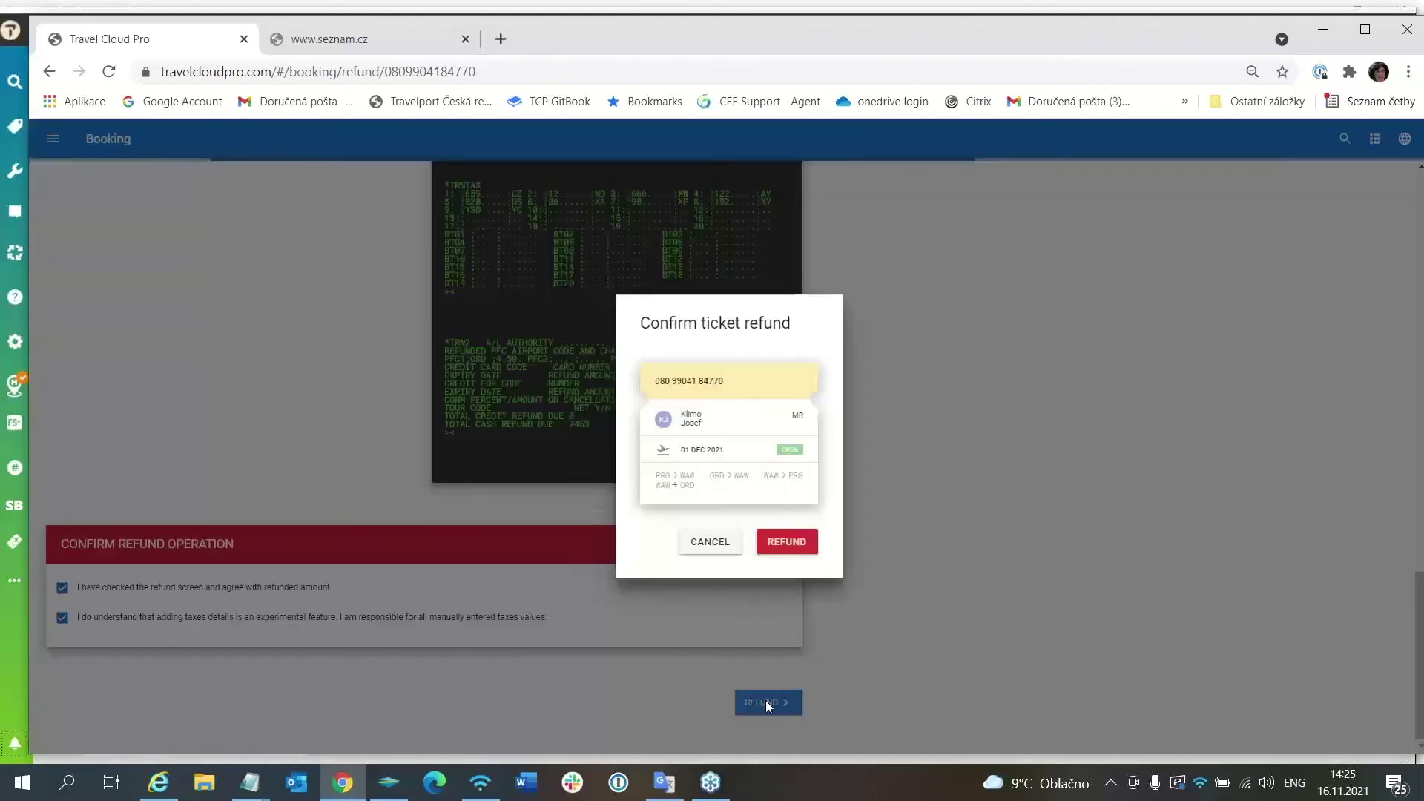
pyautogui.click(787, 544)
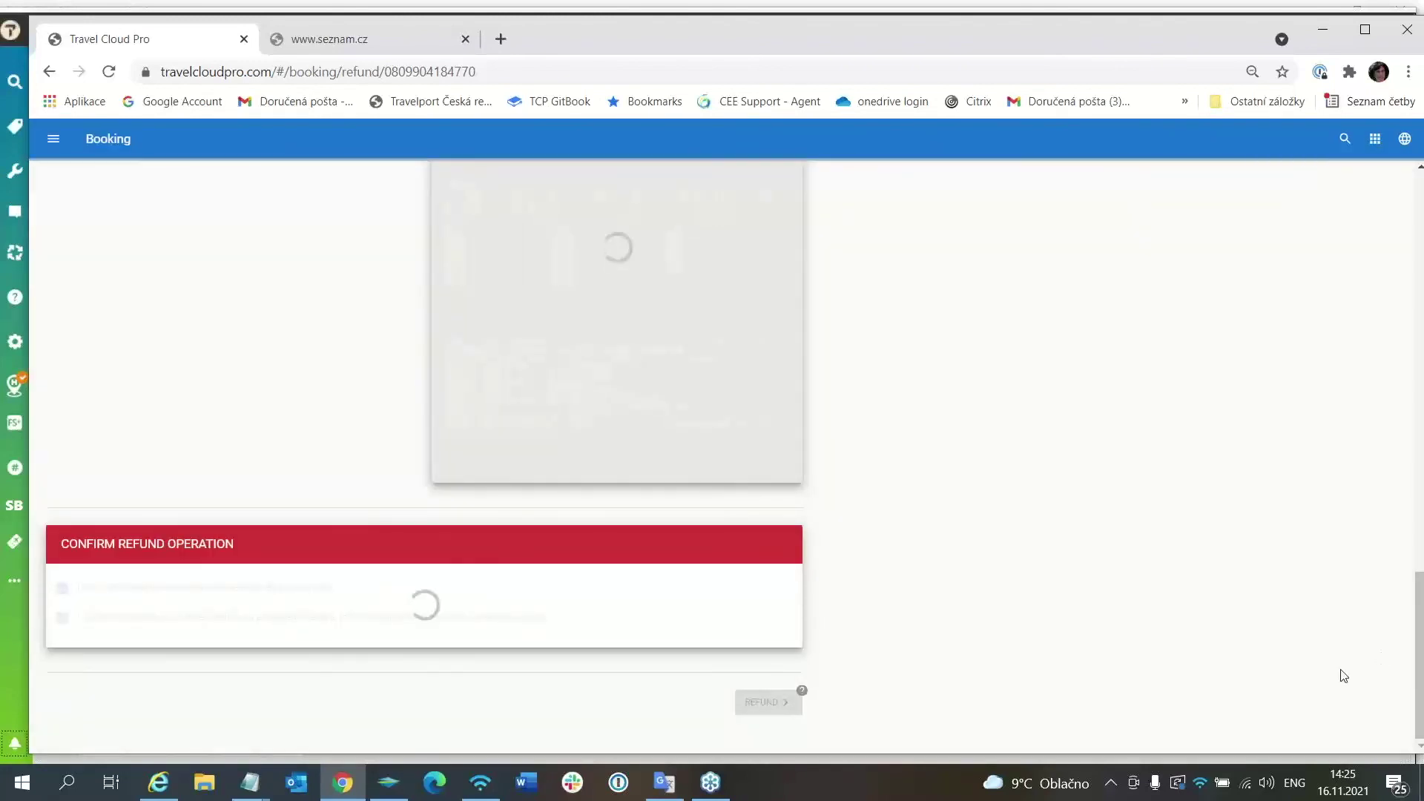